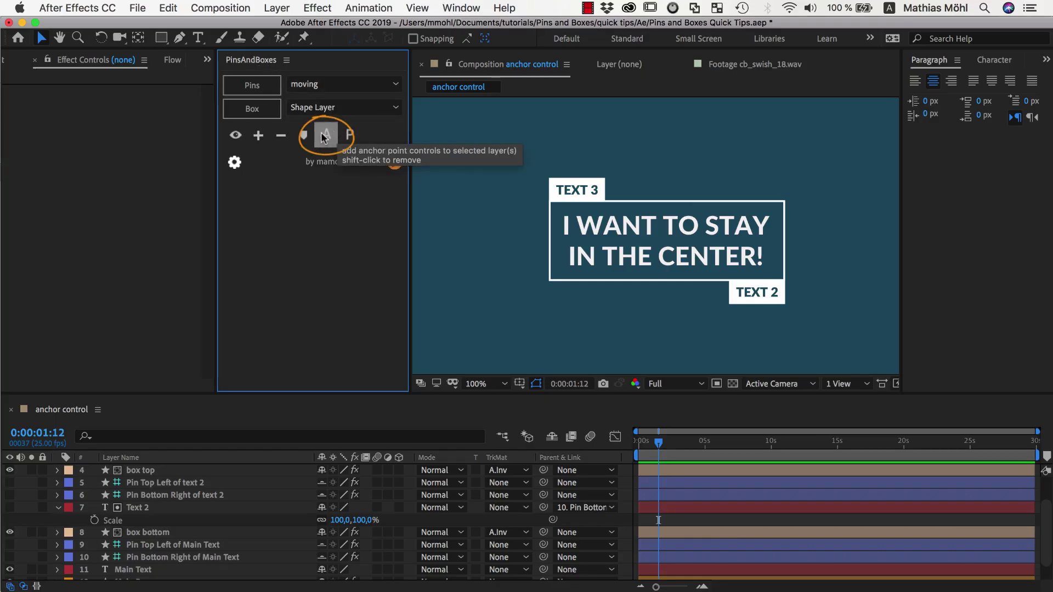
Step: Show the pins of the text boxes in the composition
left_click(637, 232)
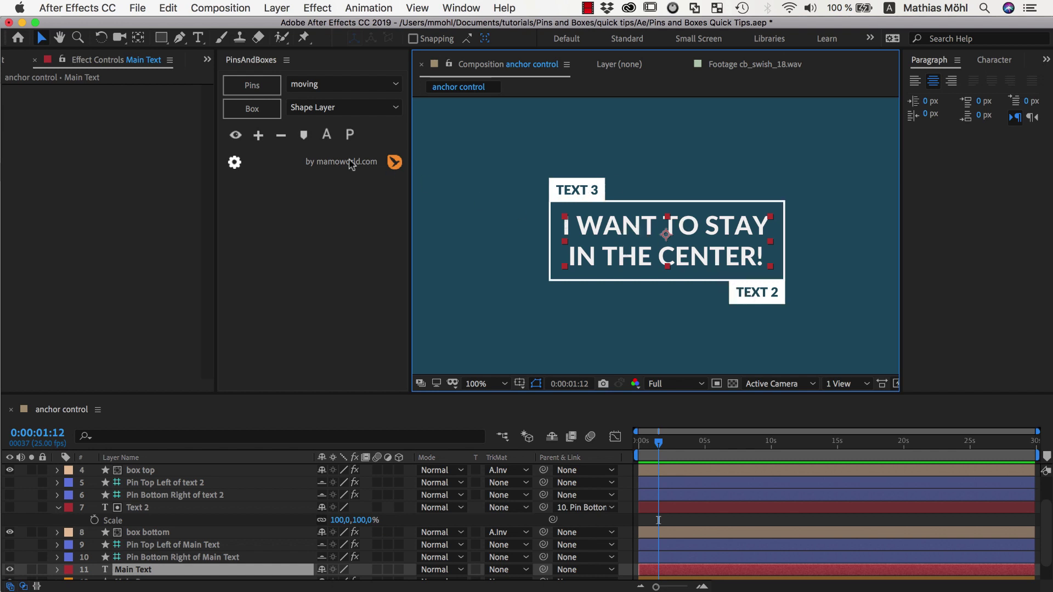
left_click(235, 136)
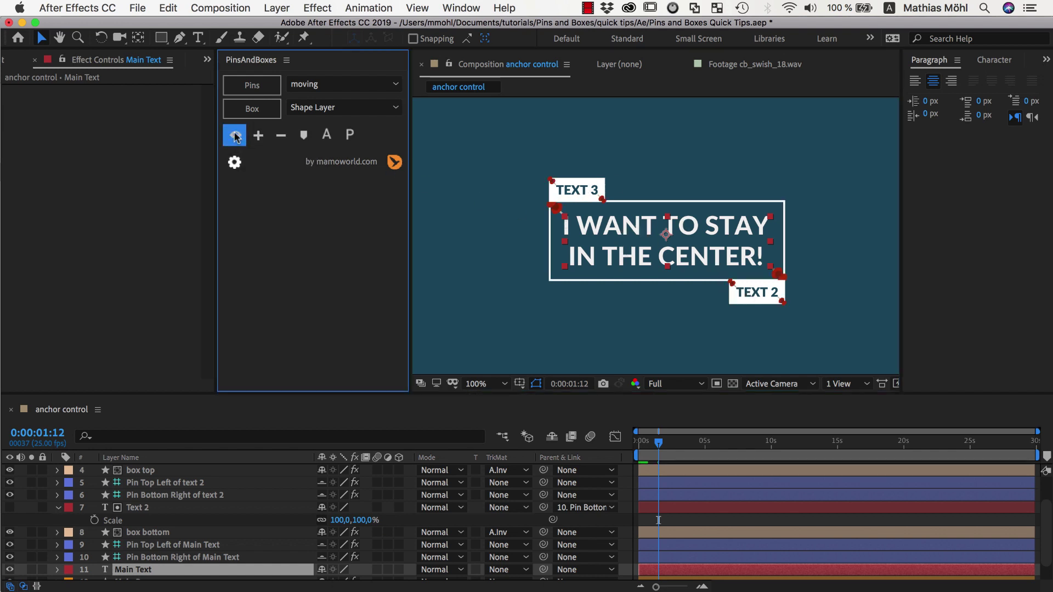
left_click(855, 241)
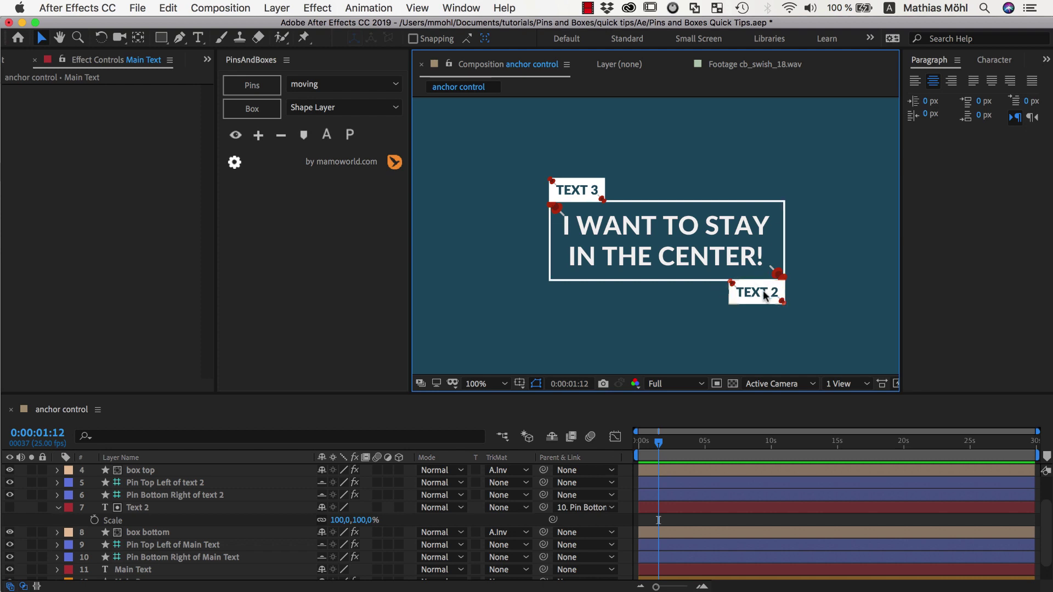
Step: Try replacing the main text with "TEST" to test the box layout, and undo the replacement
double_click(710, 239)
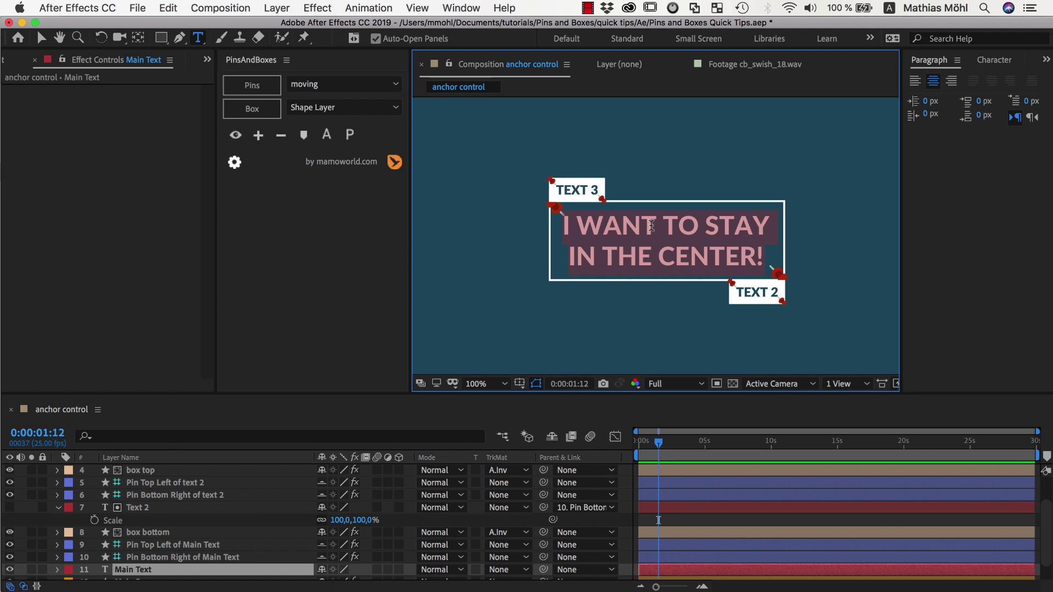
type("TEST")
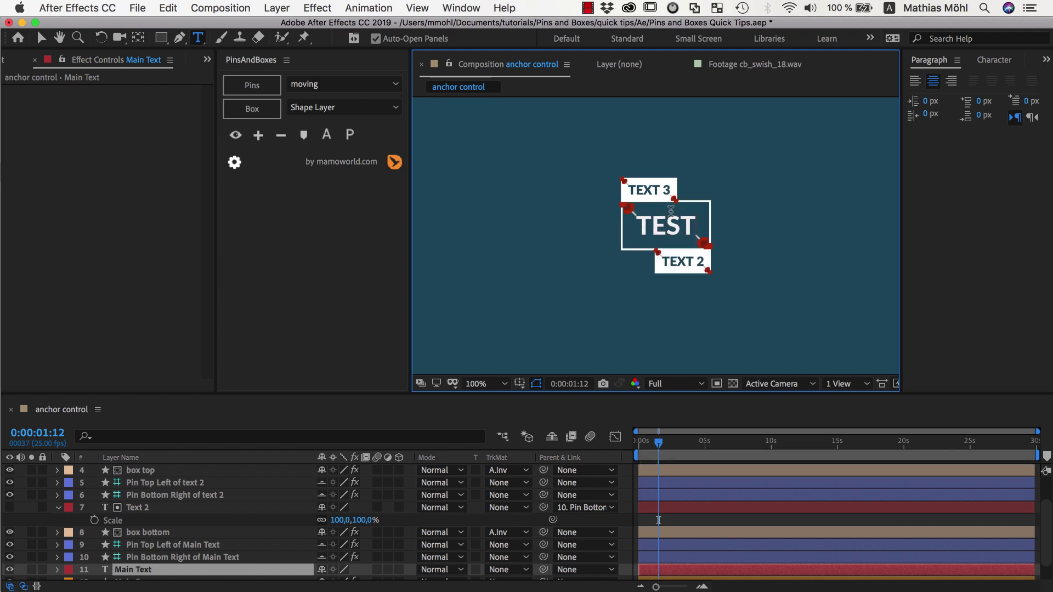
key("super+z")
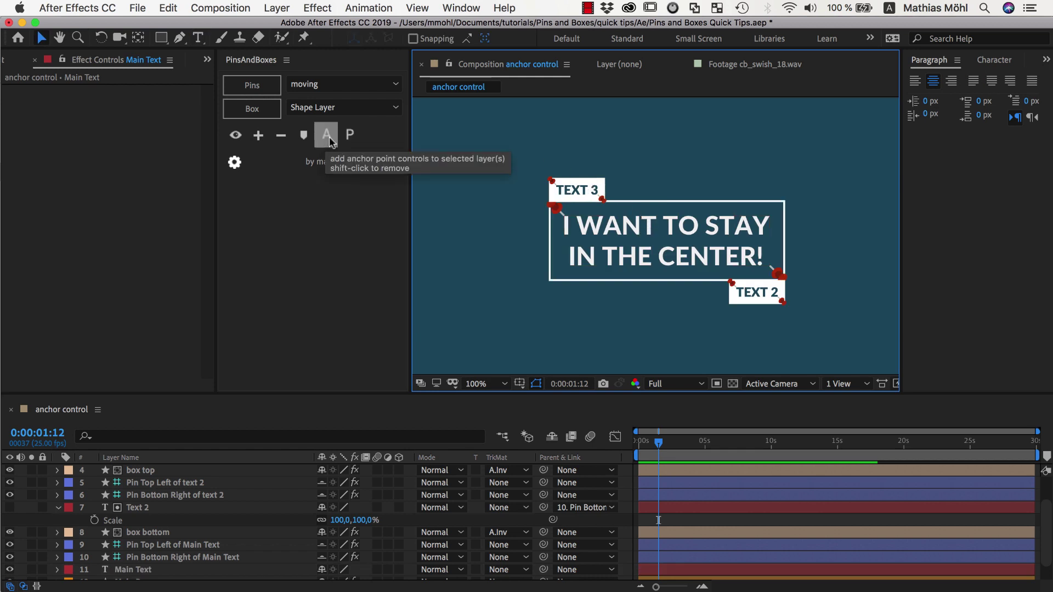
Step: Try inserting extra lines "ETRT", "ERTE" and "ERTE" after "I WANT TO" in the main text, and undo them
double_click(621, 230)
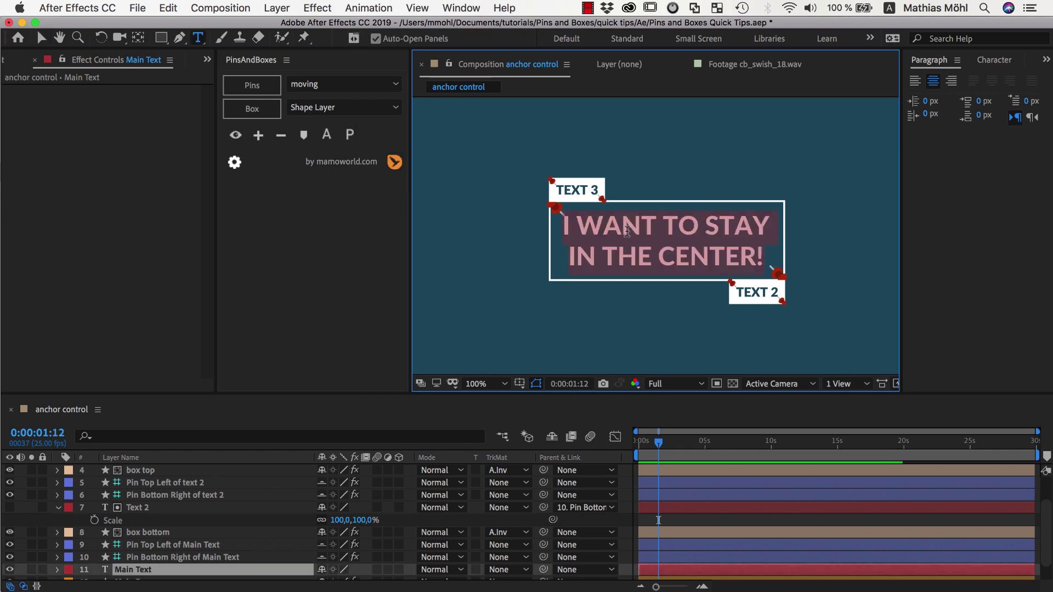
left_click(645, 226)
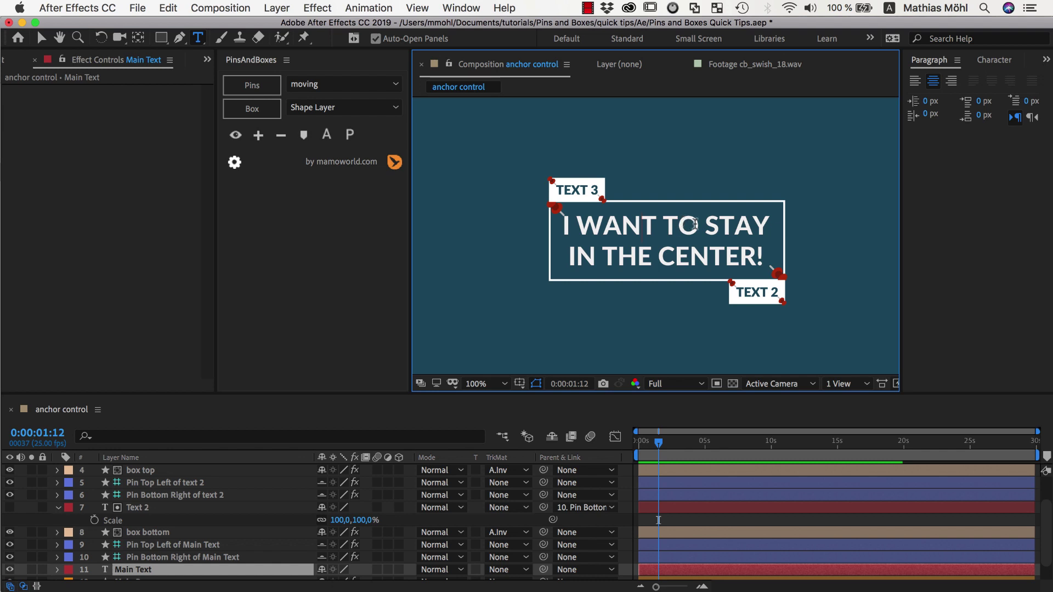
key("Return")
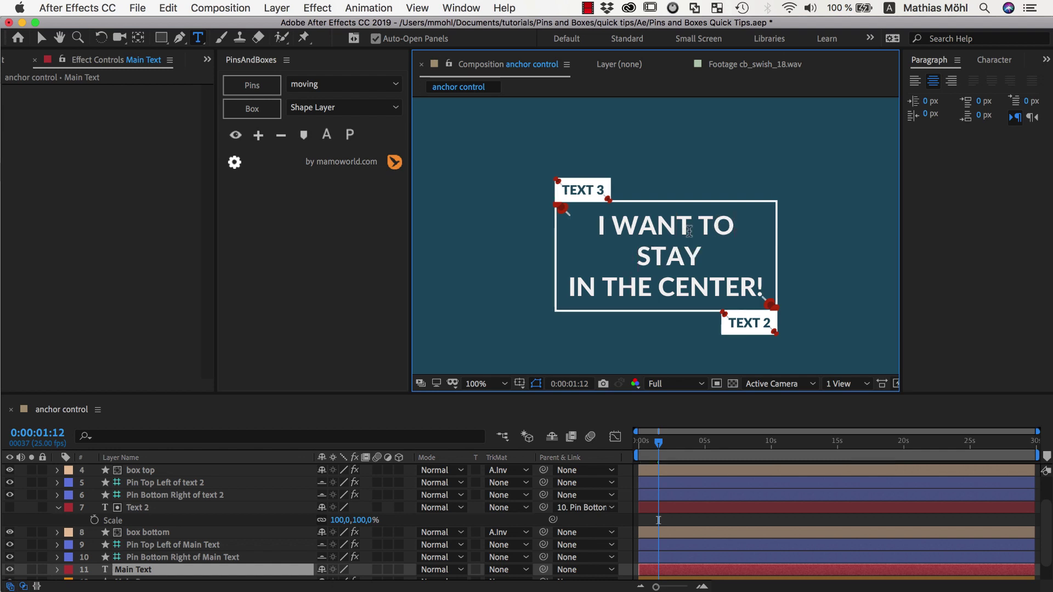
type("ETRT")
key("Return")
type("ERTE")
key("Return")
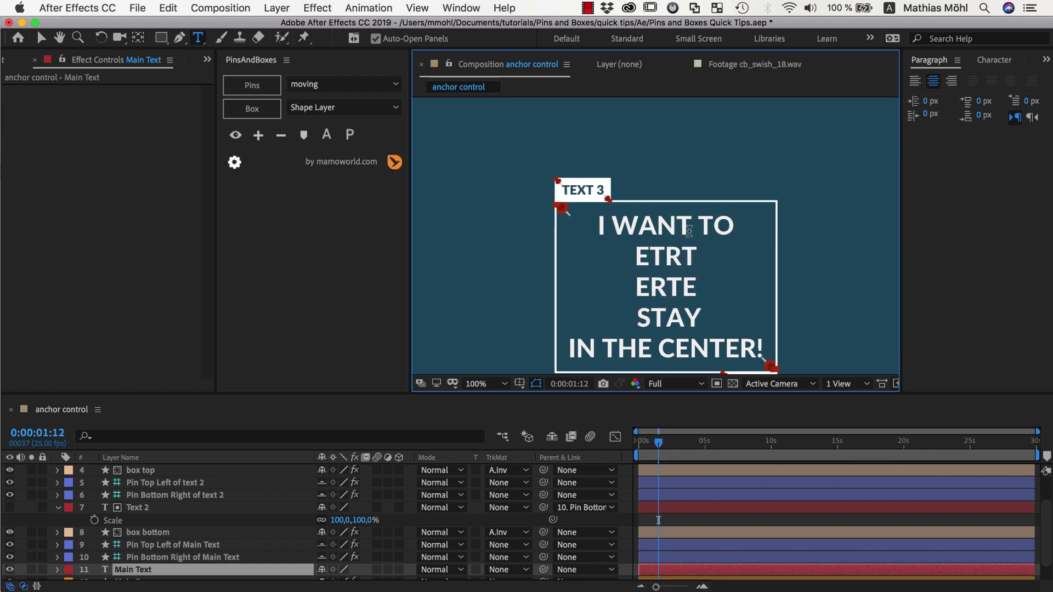
type("ERTE")
key("Return")
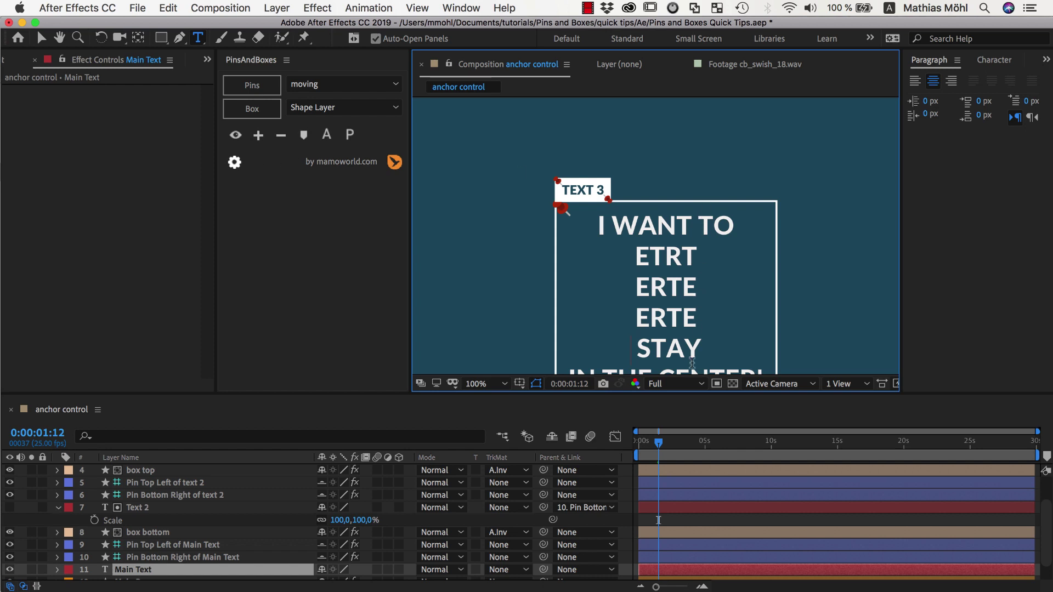
scroll(672, 284, "down", 2)
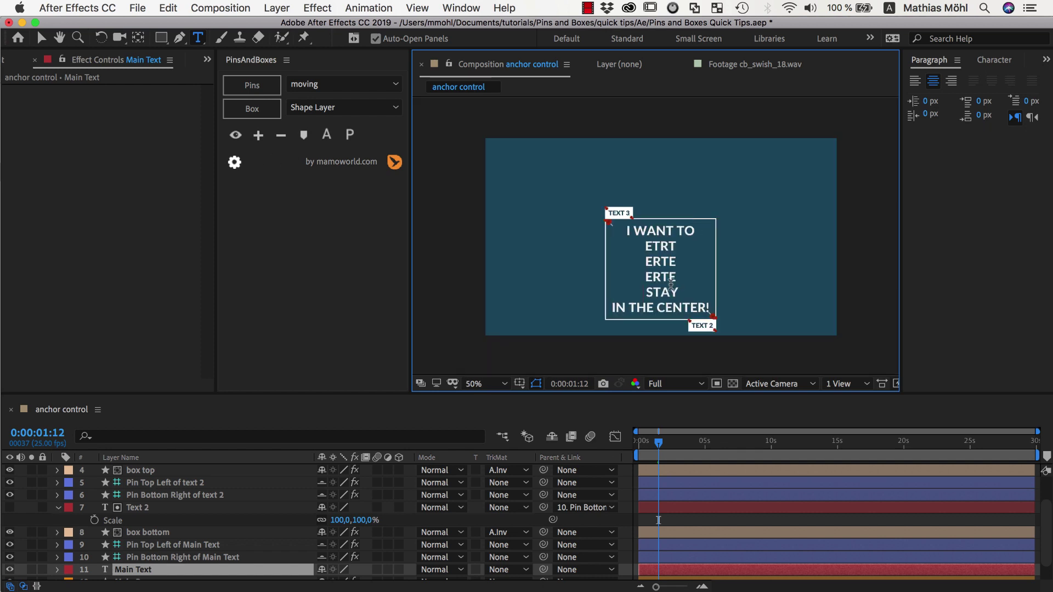
key("super+z")
key("v")
scroll(663, 260, "up", 2)
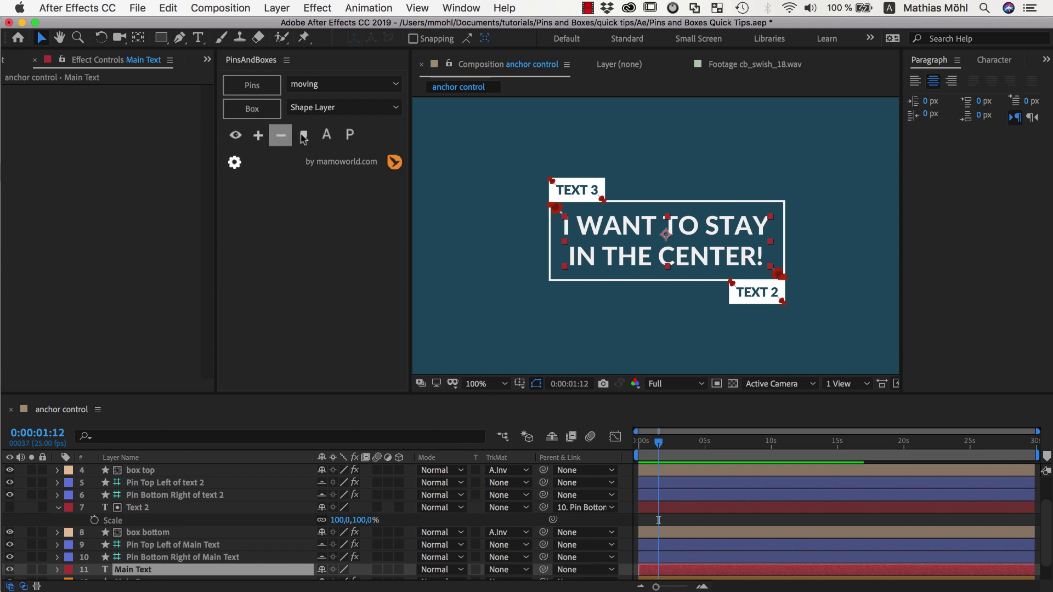
Step: Add "THIRD LINE" as a new line at the end of the main text
left_click(327, 134)
key("super+t")
left_click(773, 261)
key("Return")
type("THIRD LINE")
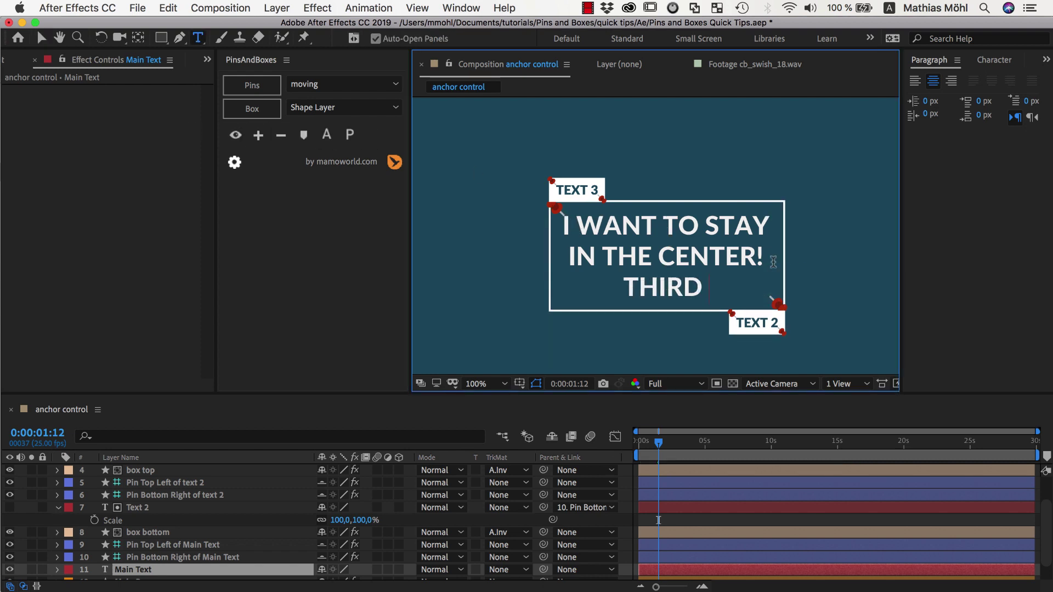
left_click(41, 37)
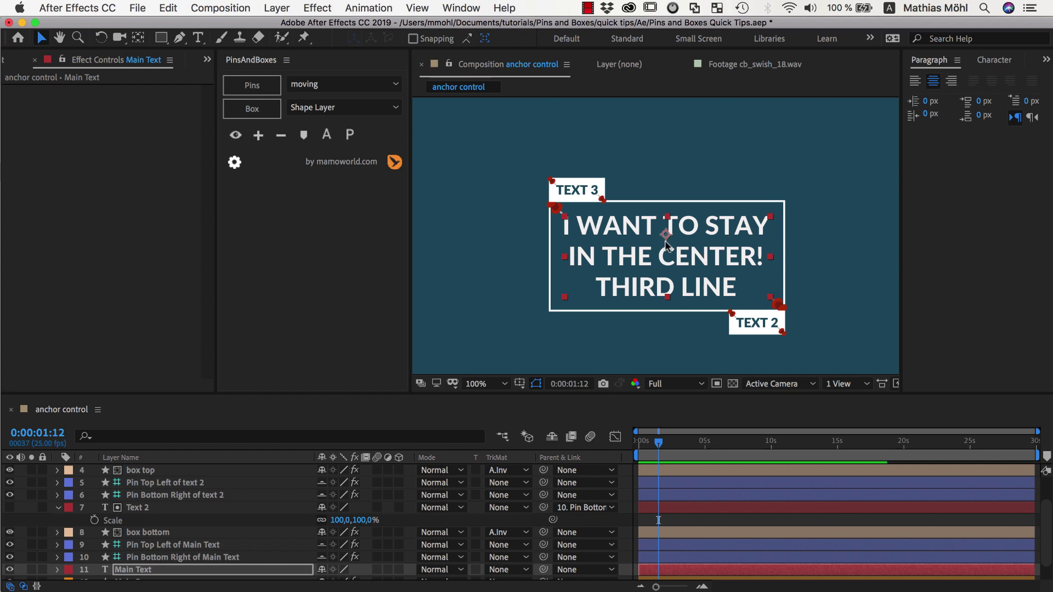
Step: Add anchor point controls to the Main Text layer and set Location X and Location Y to 50%
left_click(327, 141)
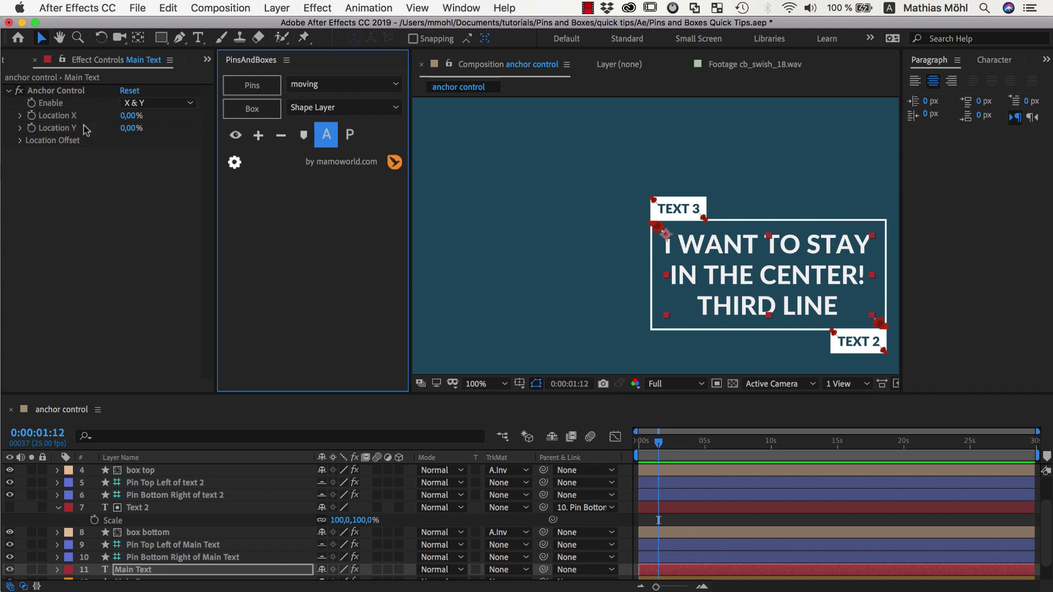
left_click(131, 116)
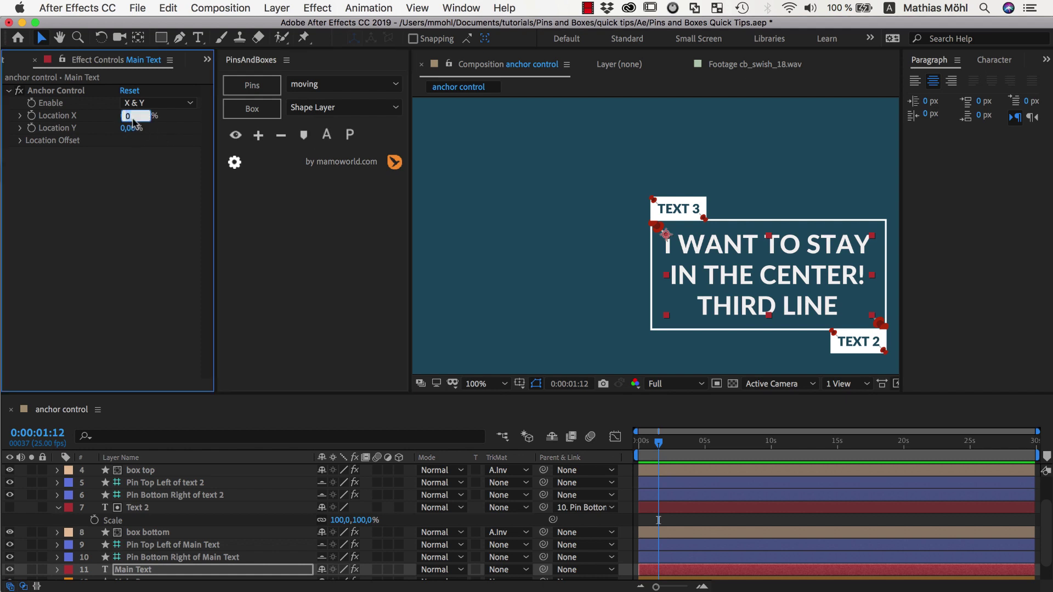
type("50")
key("Tab")
type("50")
key("Return")
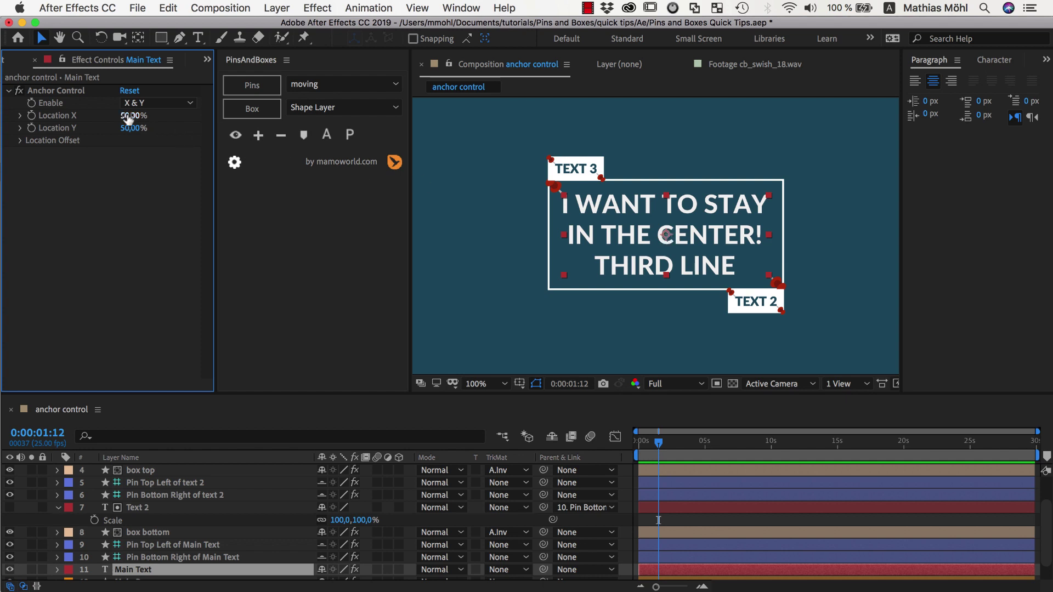
Step: Add "FOURTH LINE" and "FIRTH LINE" as two further lines at the end of the main text
left_click_drag(129, 118, 216, 115)
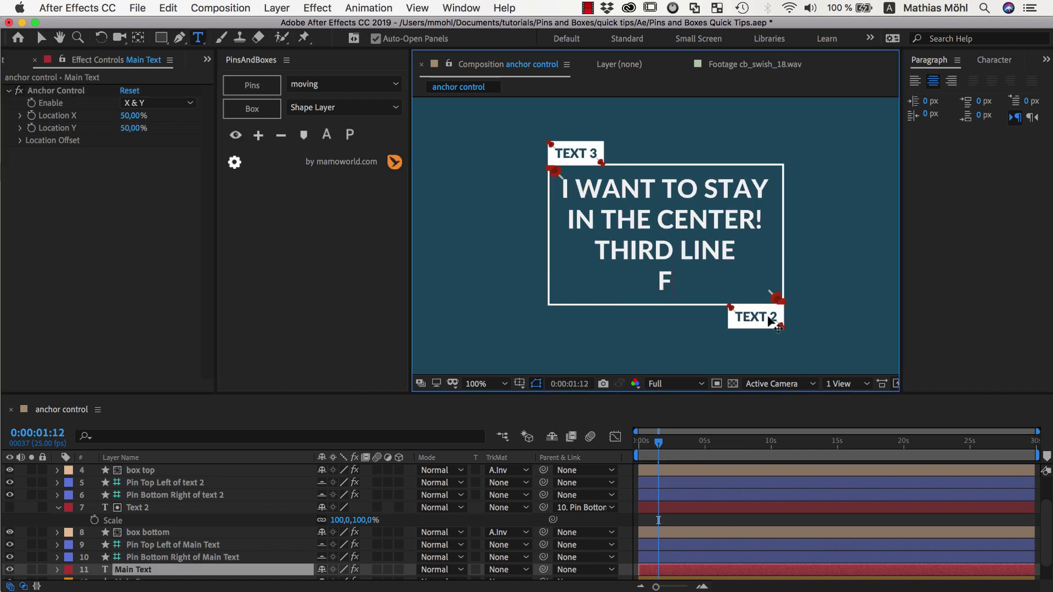
type("OURTH LINE")
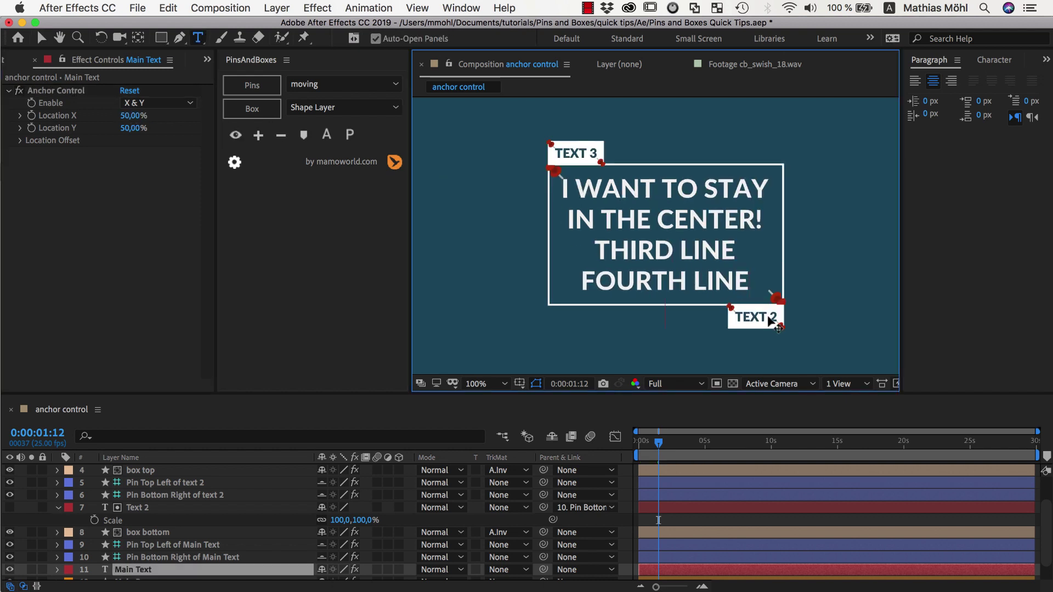
key("Return")
type("FIRTH LINE")
key("Escape")
key("v")
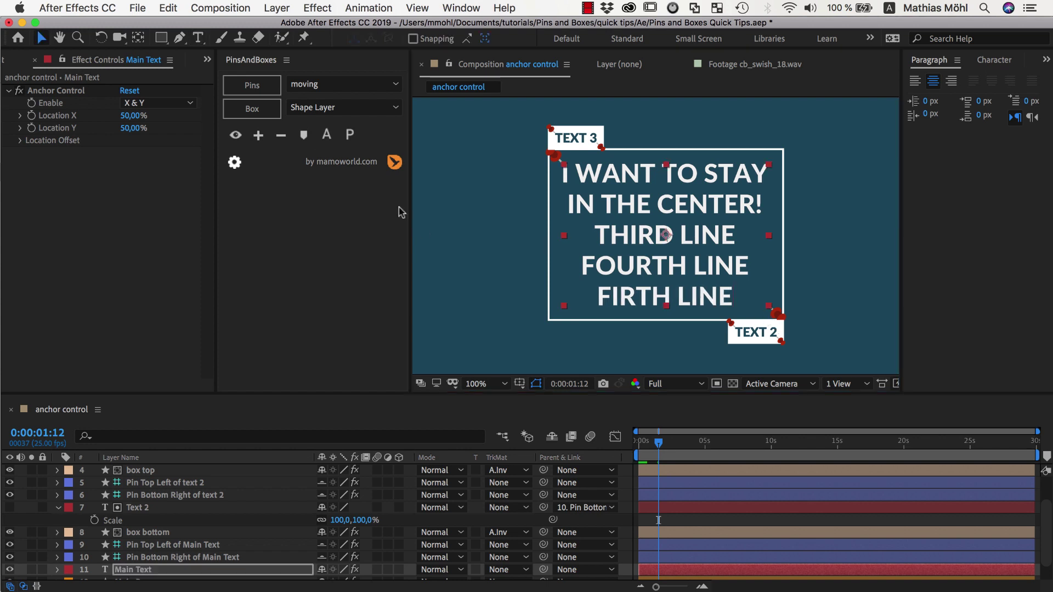
scroll(446, 247, "down", 2)
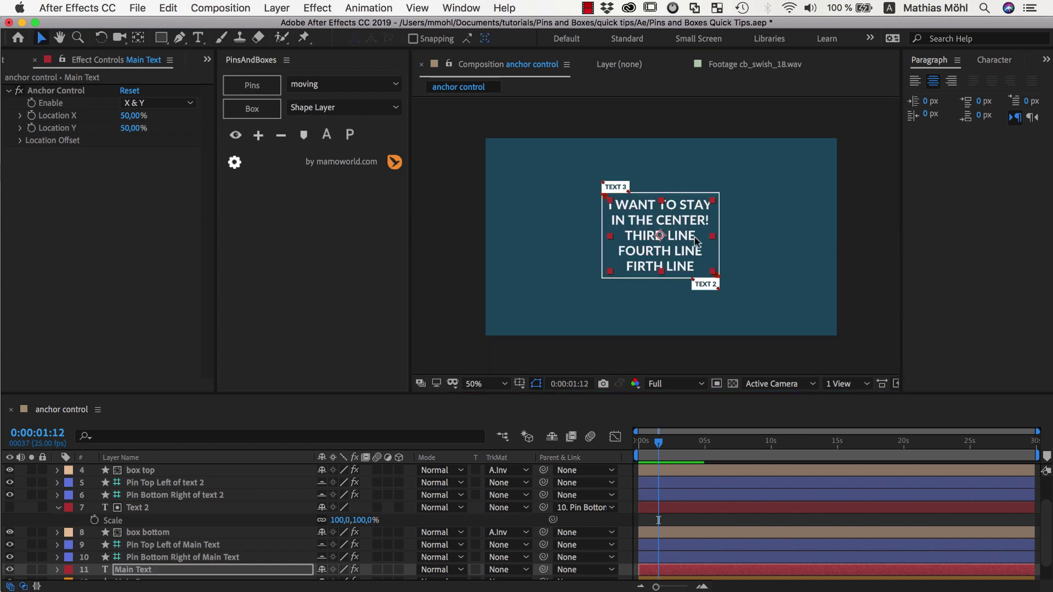
scroll(713, 241, "up", 2)
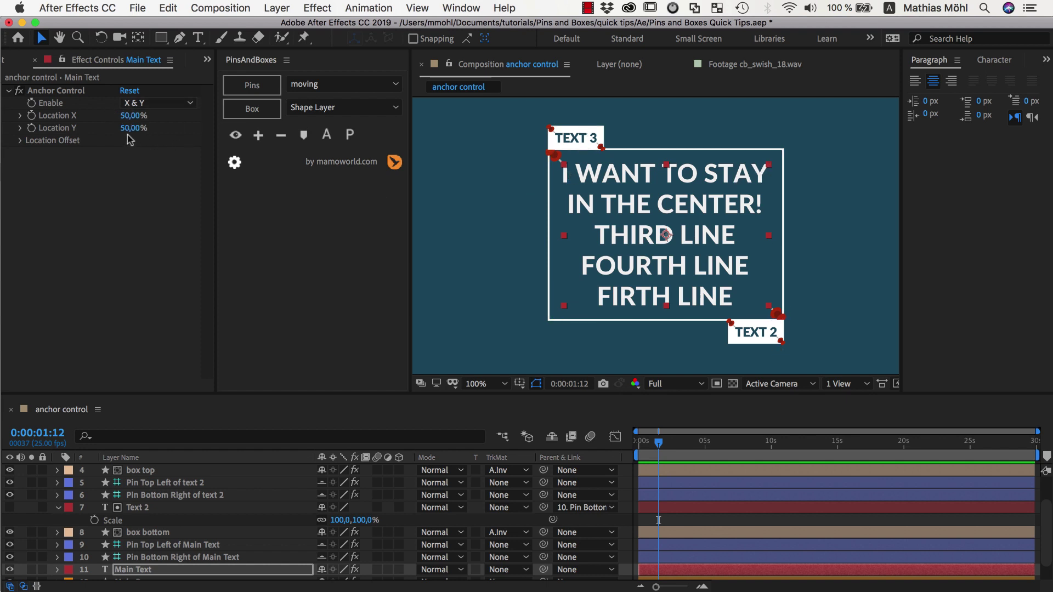
Step: Set the location Offset X of the main text's Anchor Control to 20
left_click(188, 104)
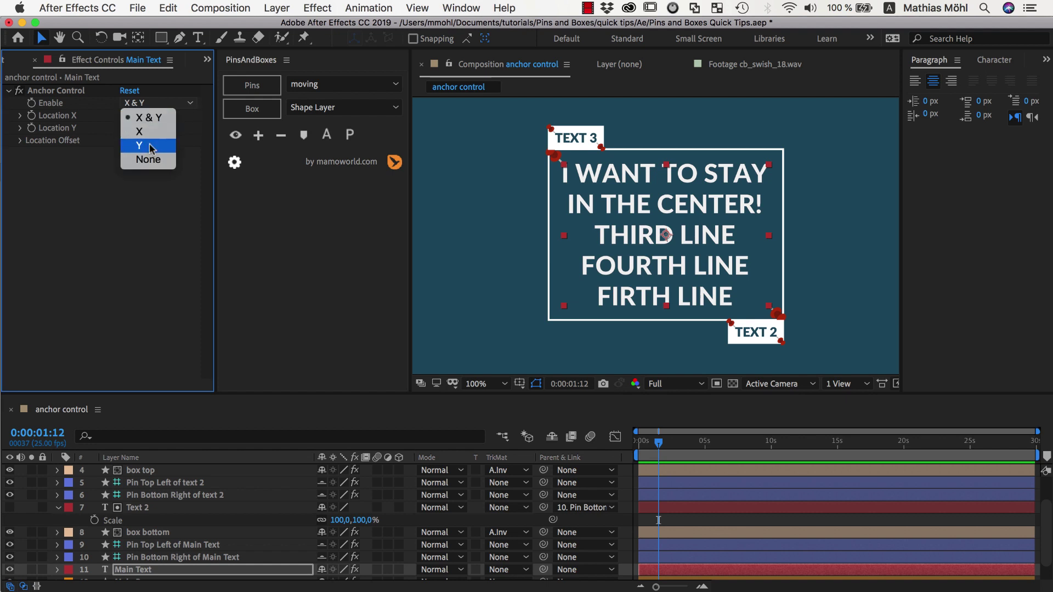
left_click(55, 189)
left_click(21, 141)
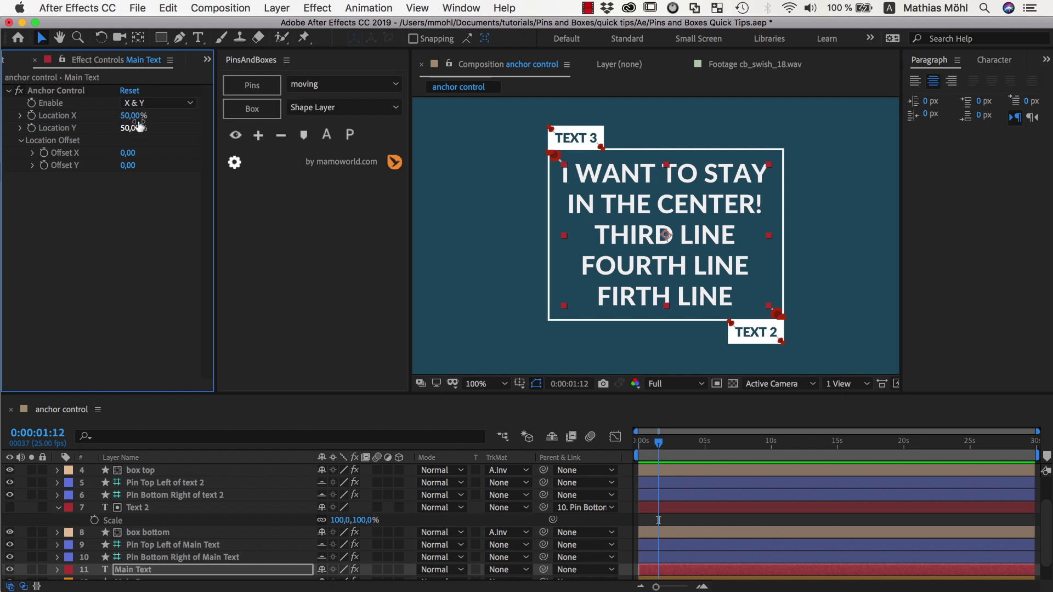
left_click(131, 154)
type("20")
key("Return")
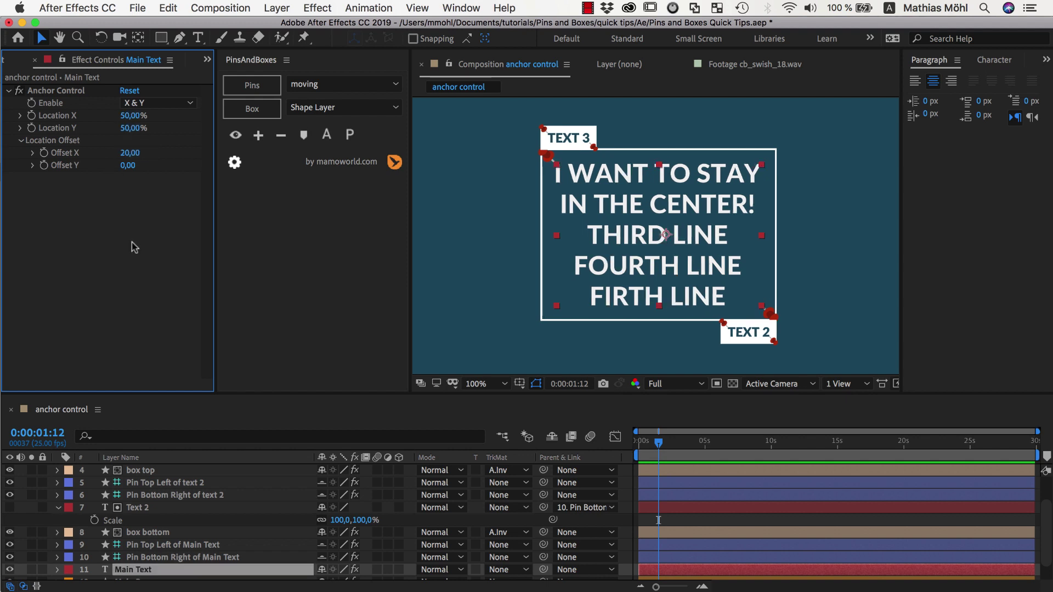
Step: Reset the Anchor Control's Offset X to 0
left_click(130, 154)
type("0")
key("Return")
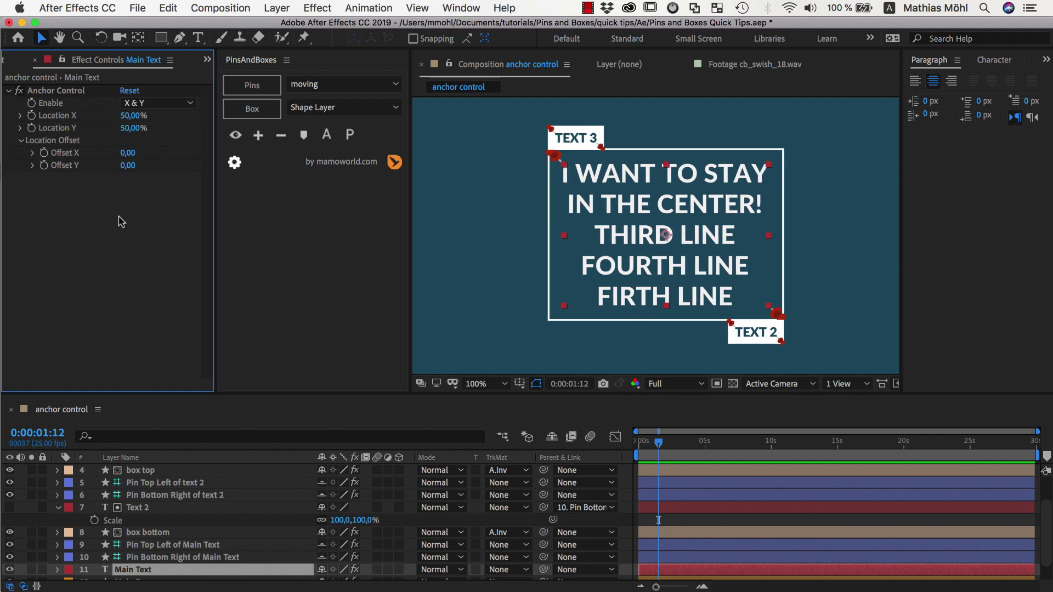
Step: Add "MORE LINES" as a second line to the TEXT 3 label above the main box
left_click(573, 139)
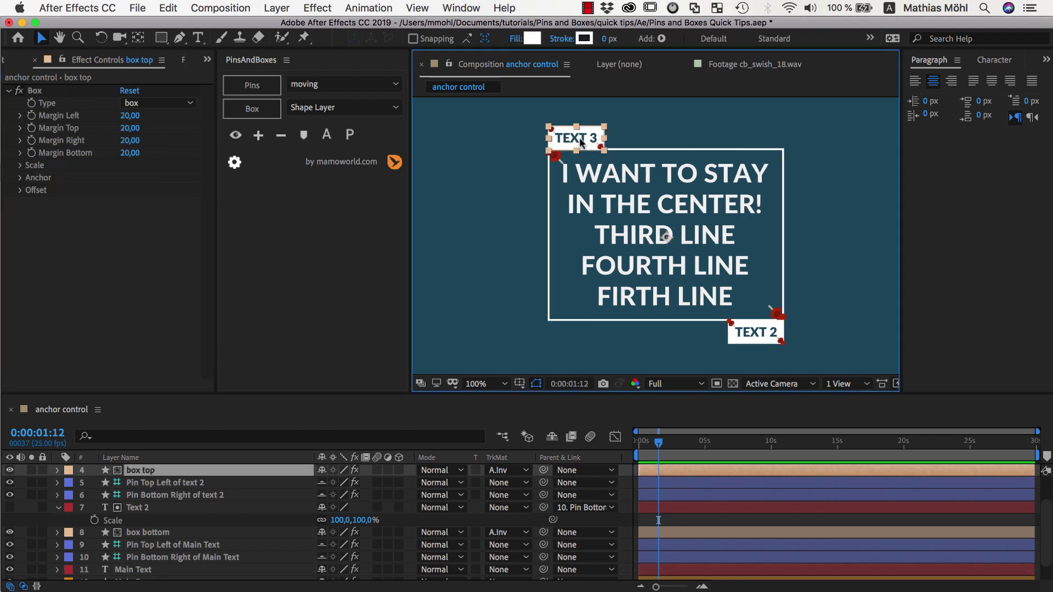
key("period")
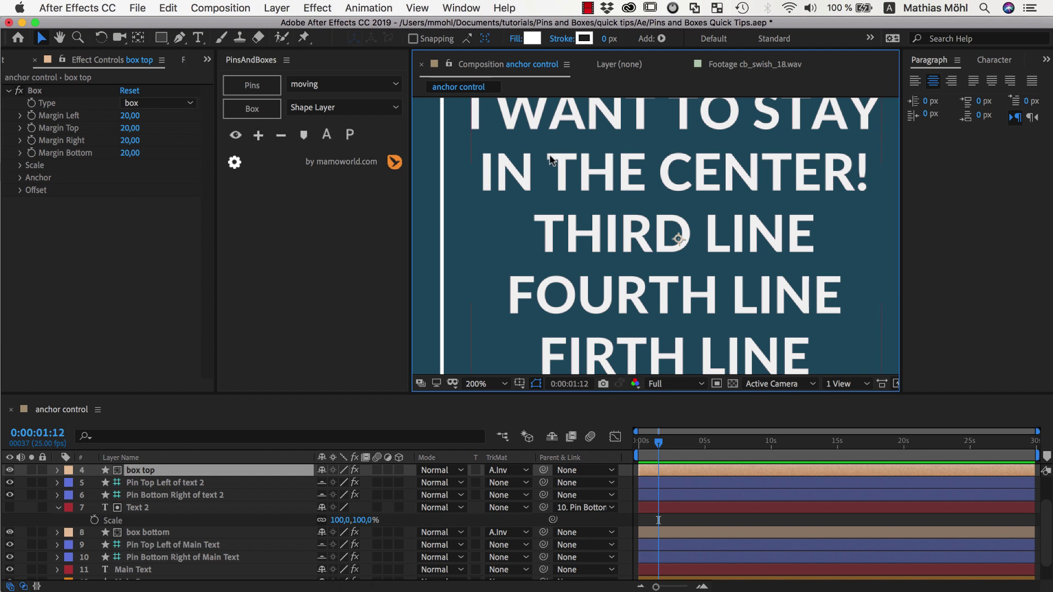
key("h")
left_click_drag(552, 158, 673, 363)
key("v")
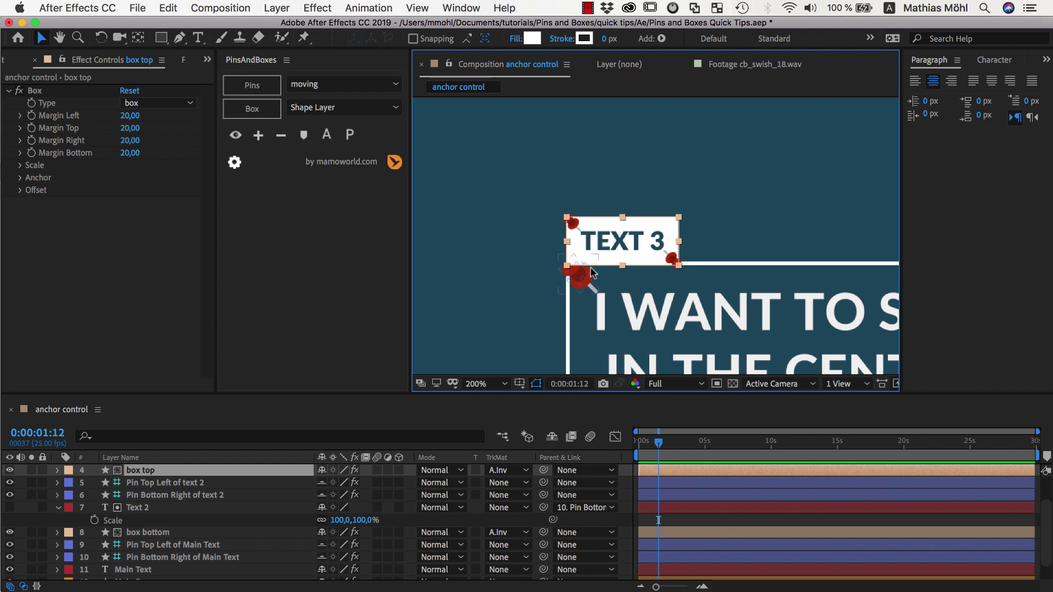
key("Return")
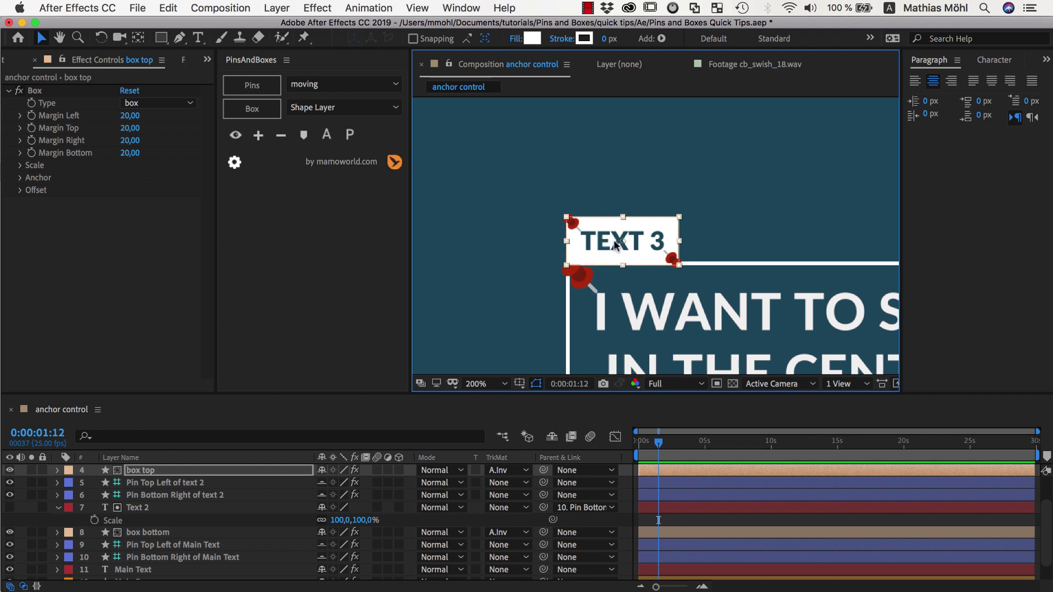
left_click(198, 37)
left_click(604, 241)
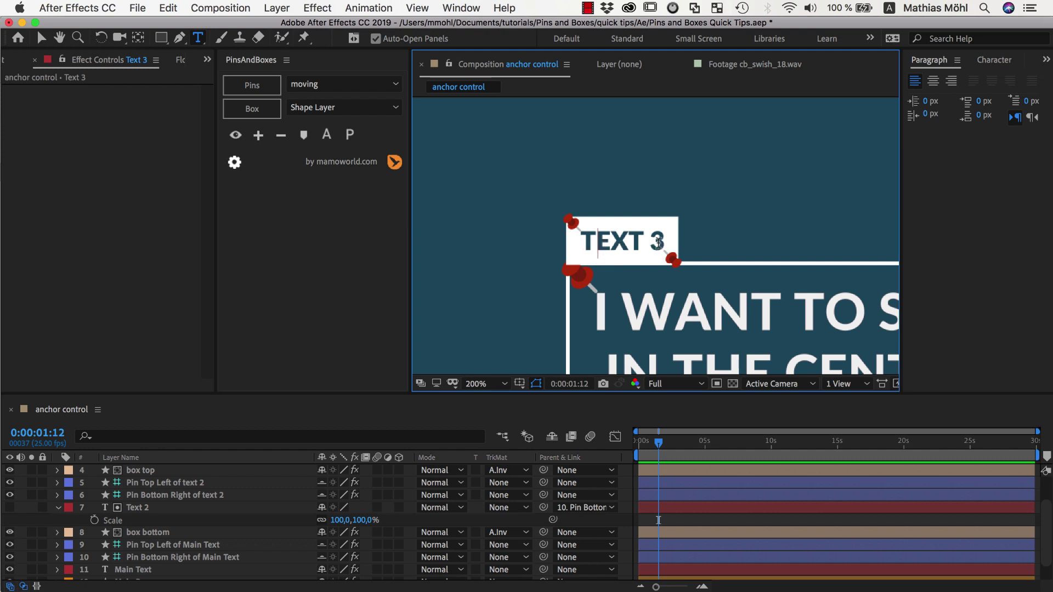
left_click(658, 241)
key("Return")
type("MORE LINE")
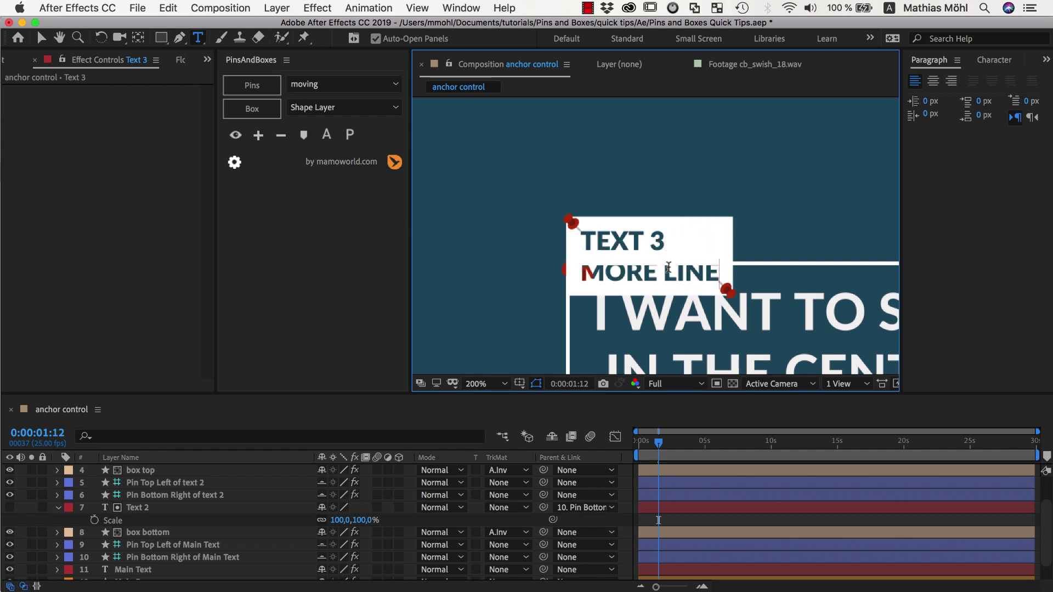
type("S")
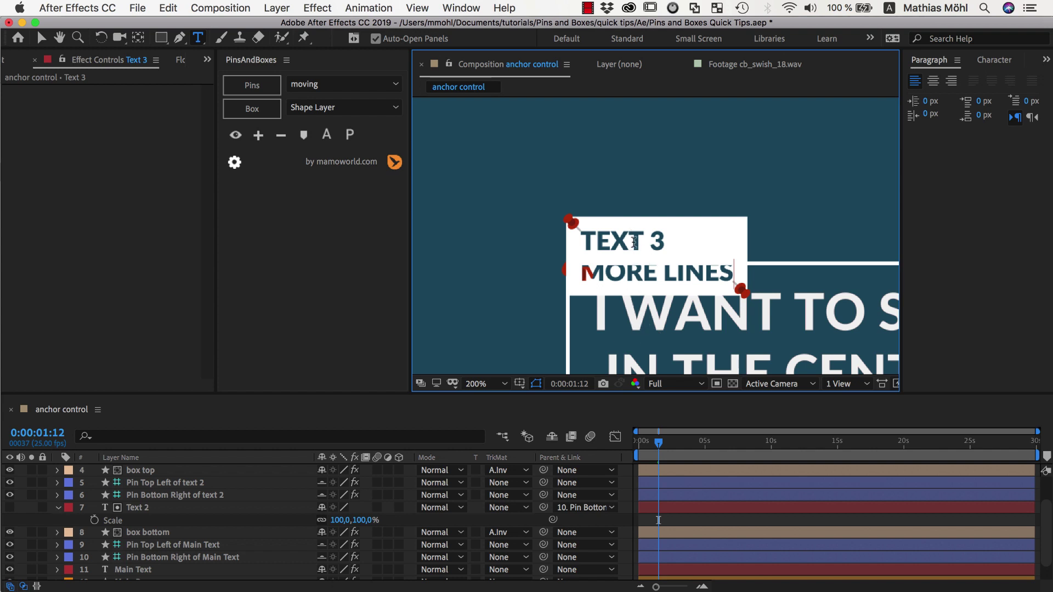
left_click(41, 37)
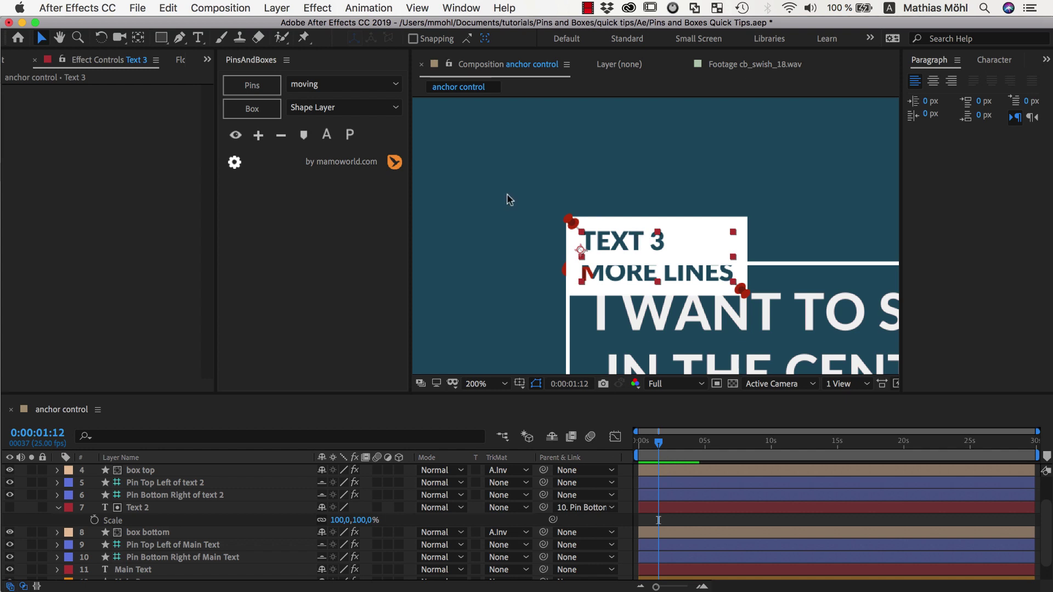
Step: Add anchor point controls to the TEXT 3 label and set the anchor's Location Y to 100%
left_click(327, 141)
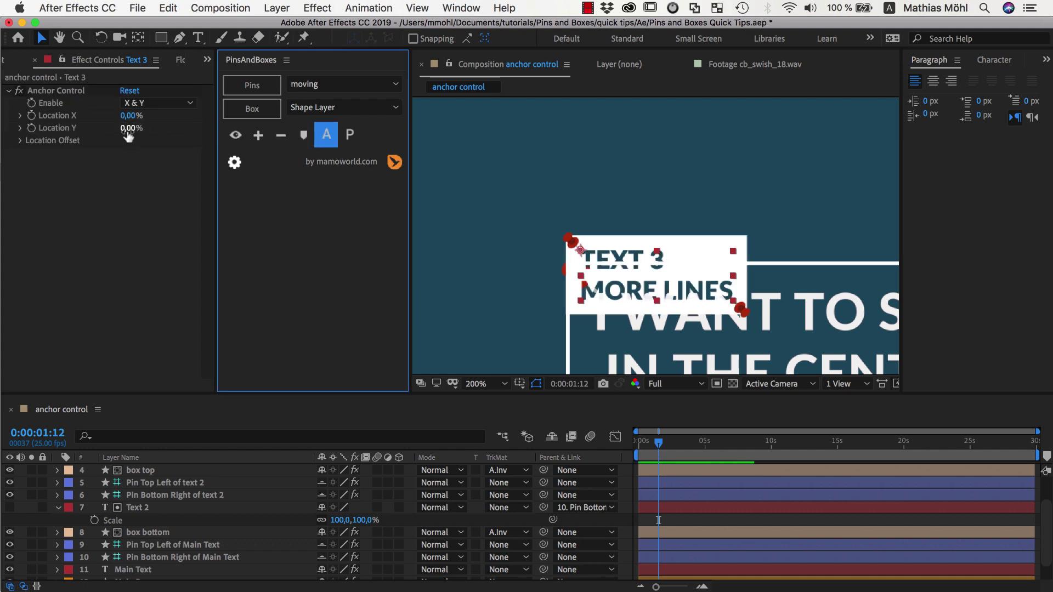
left_click_drag(128, 136, 183, 136)
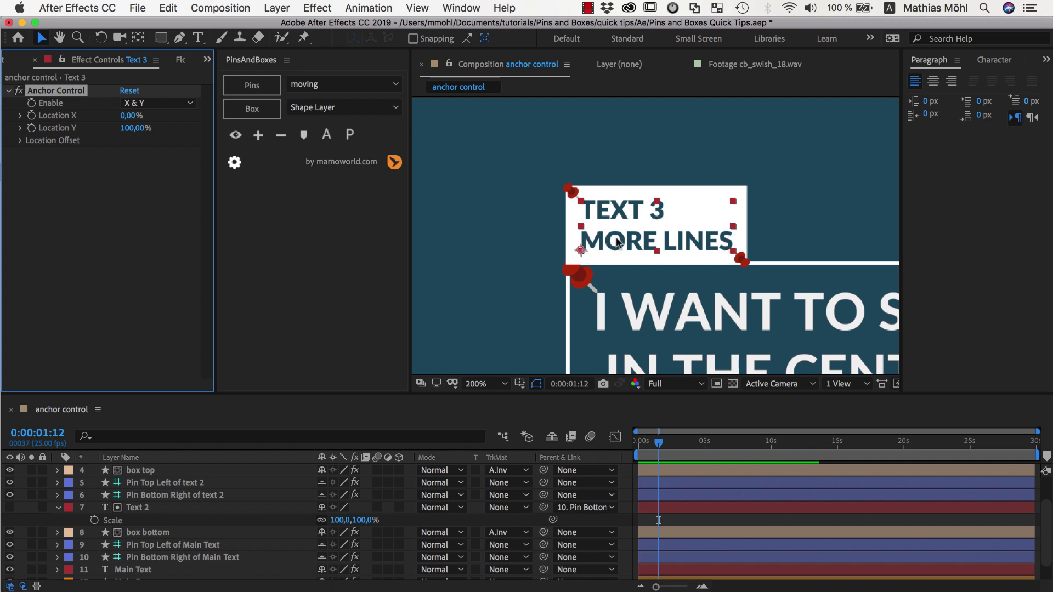
Step: Add "THIRD LINES" as a third line at the end of the TEXT 3 label
left_click(198, 37)
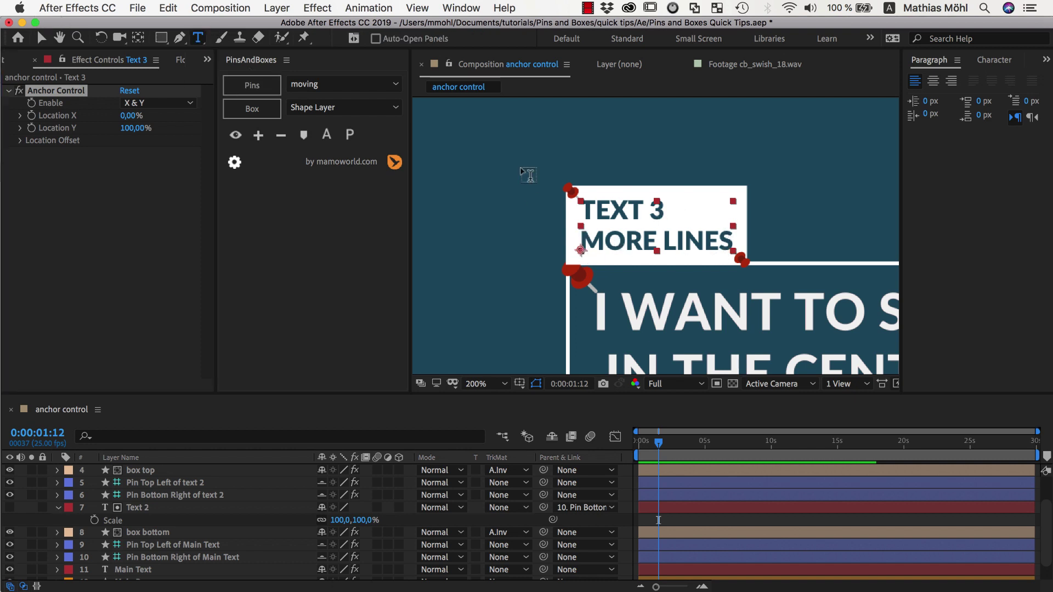
left_click_drag(670, 239, 732, 283)
key("Right")
key("Return")
type("THIRD LINES")
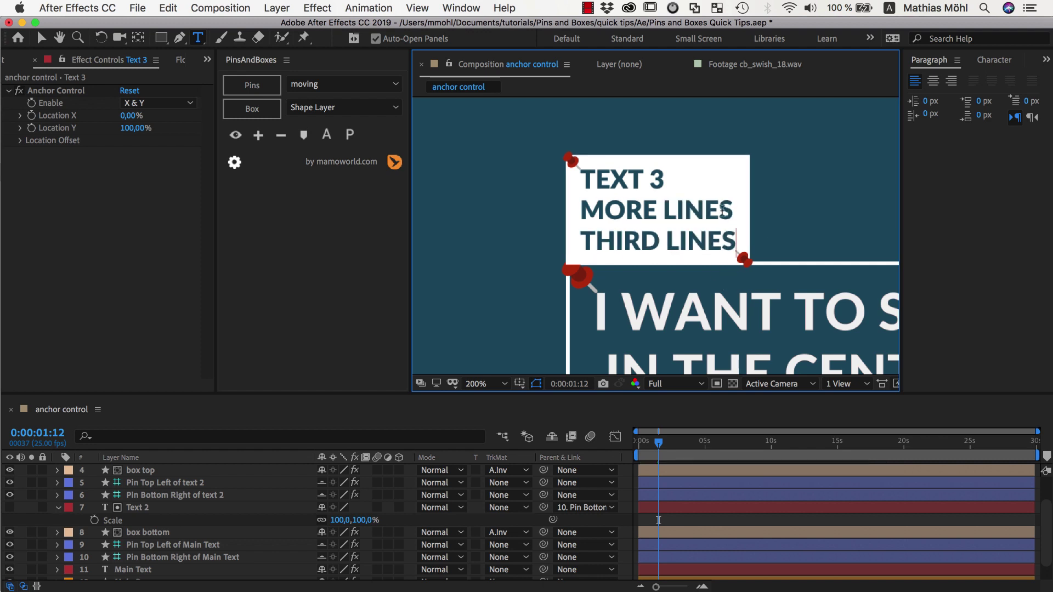
left_click(41, 37)
Step: Add "LINE TWO" as a second line to the TEXT 2 label below the main box
scroll(658, 247, "down", 4)
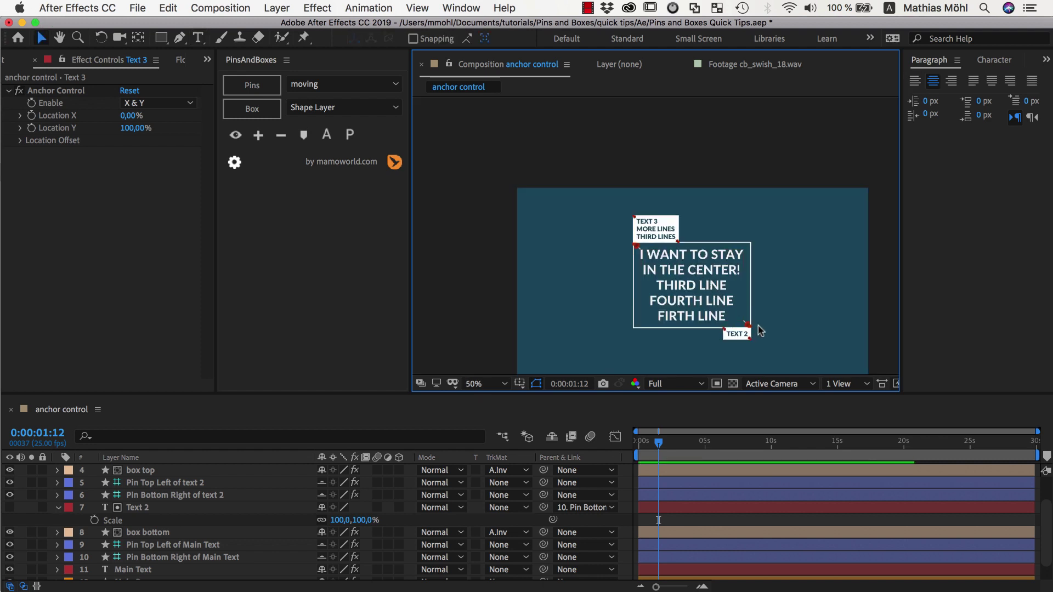
left_click(749, 326)
scroll(611, 164, "up", 2)
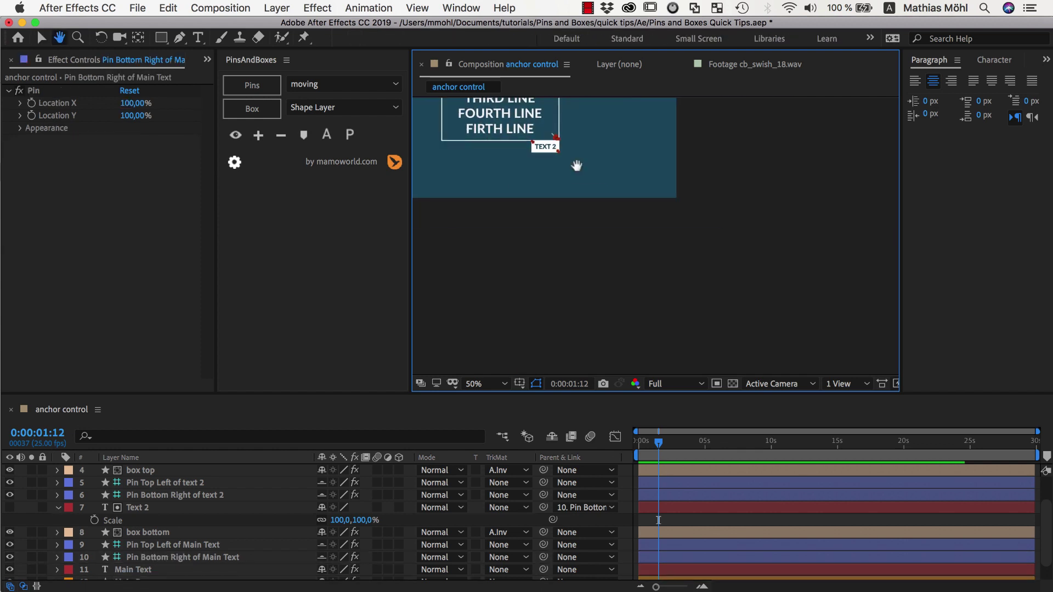
scroll(563, 302, "up", 2)
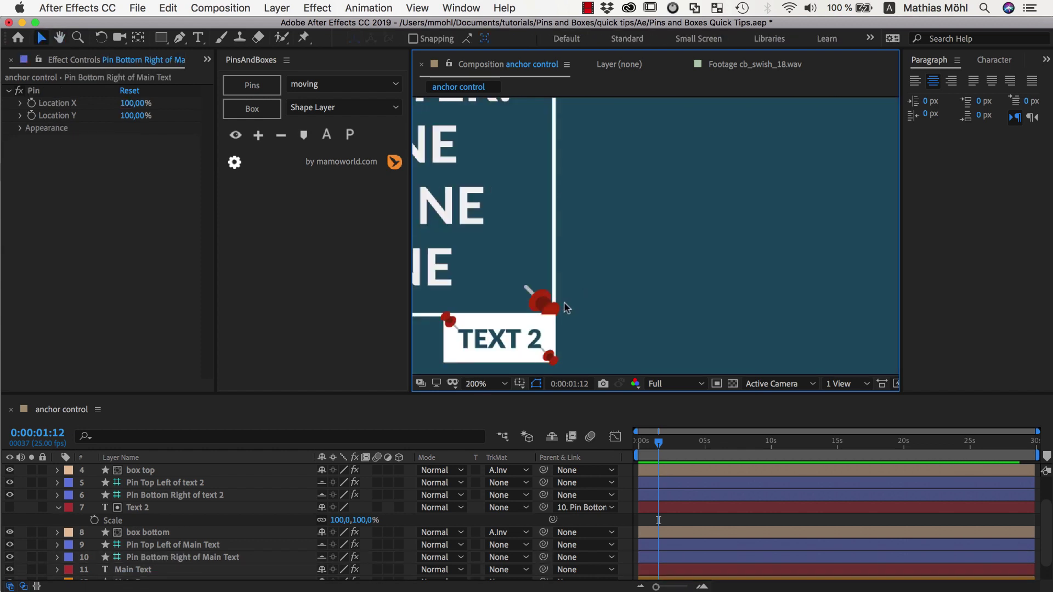
left_click_drag(564, 301, 739, 188)
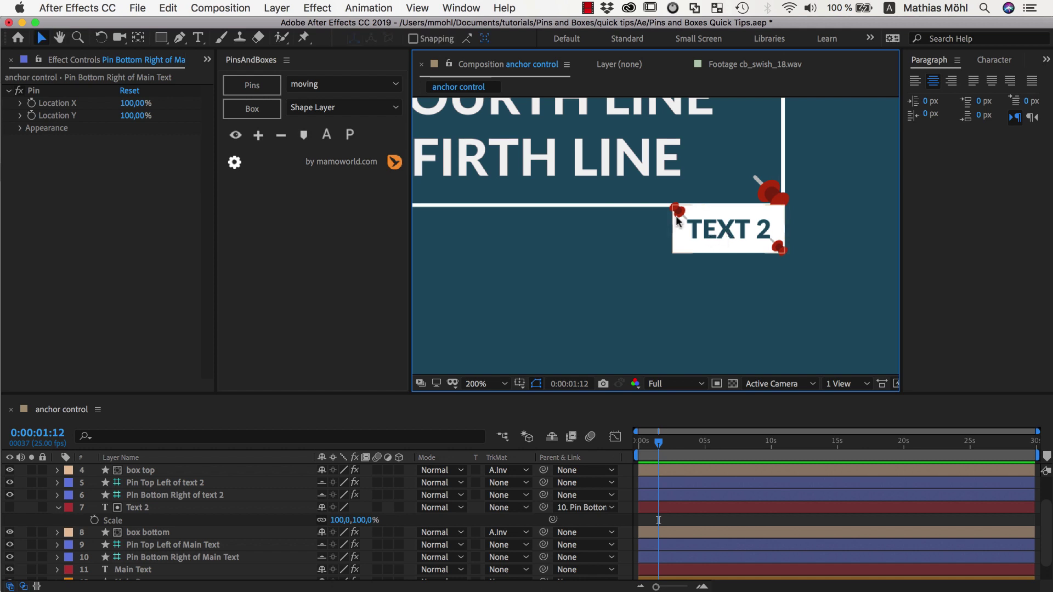
left_click(714, 239)
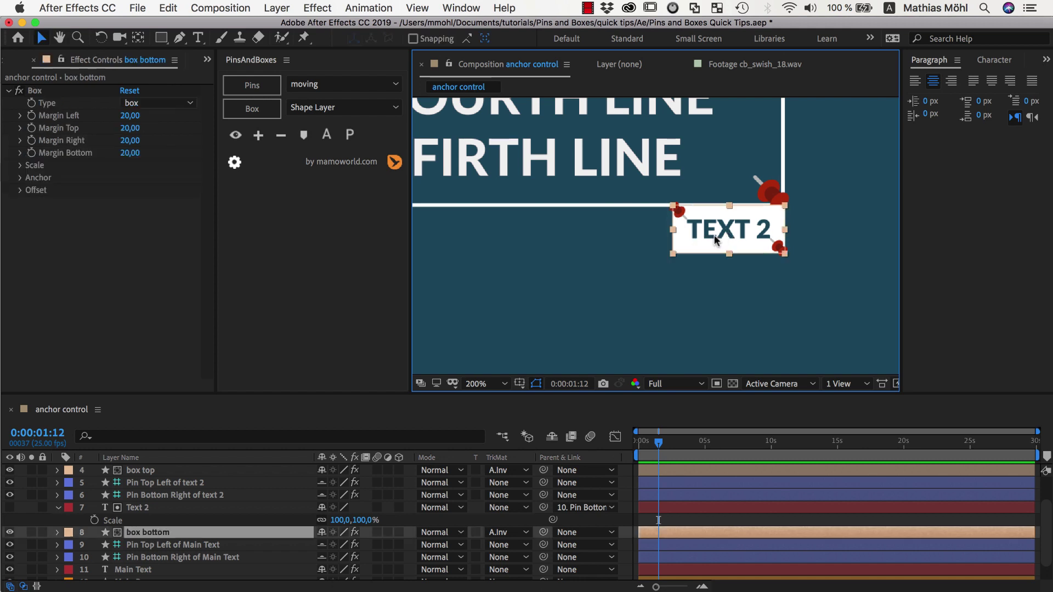
double_click(715, 240)
key("Return")
type("LINE TWO")
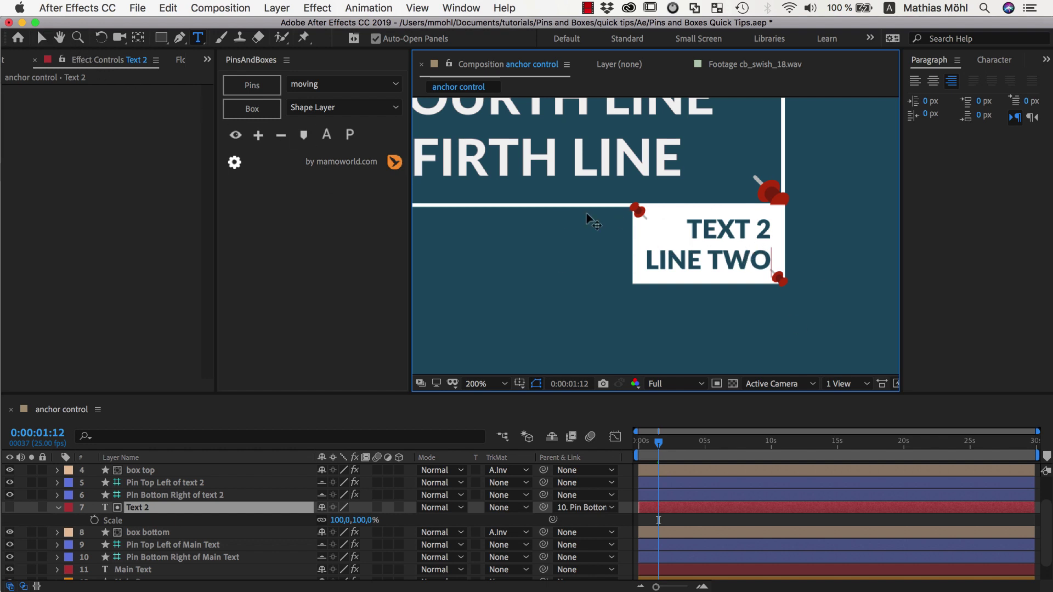
left_click(41, 38)
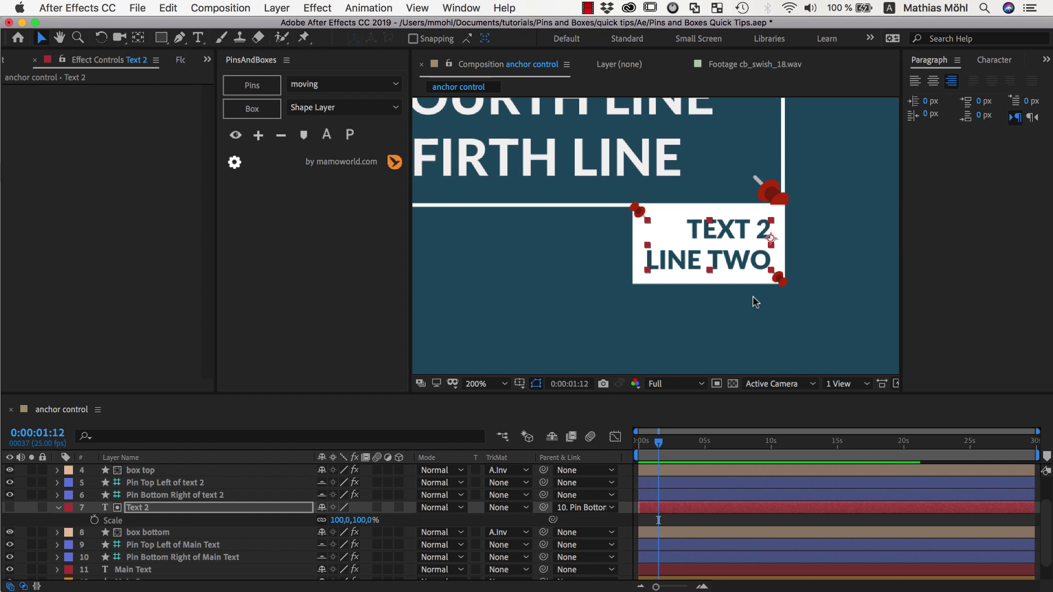
Step: Try a font size of 95 px on the TEXT 2 label, and undo the change
left_click(1005, 61)
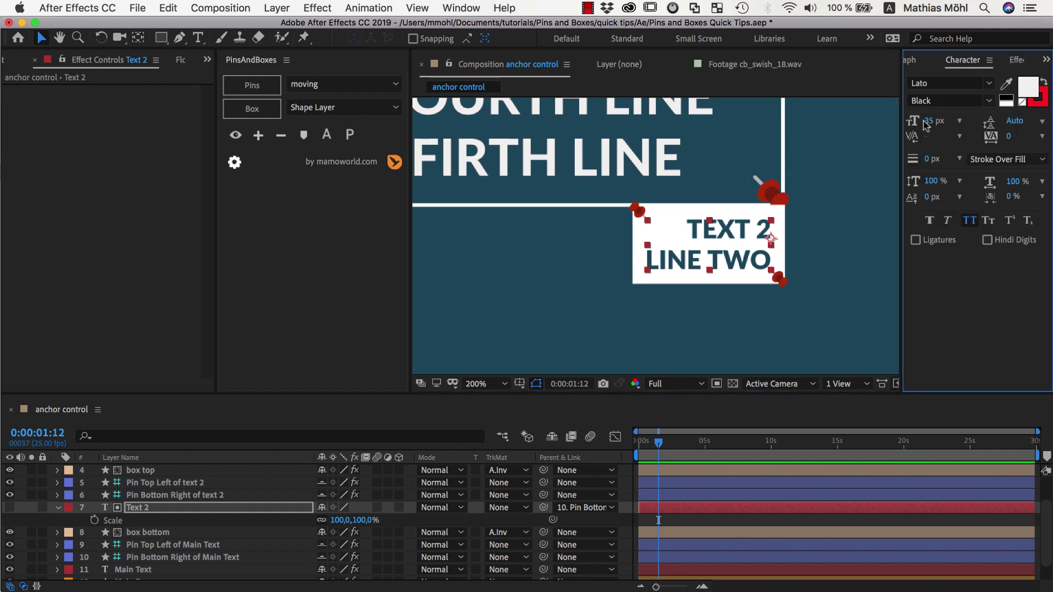
left_click_drag(932, 121, 966, 121)
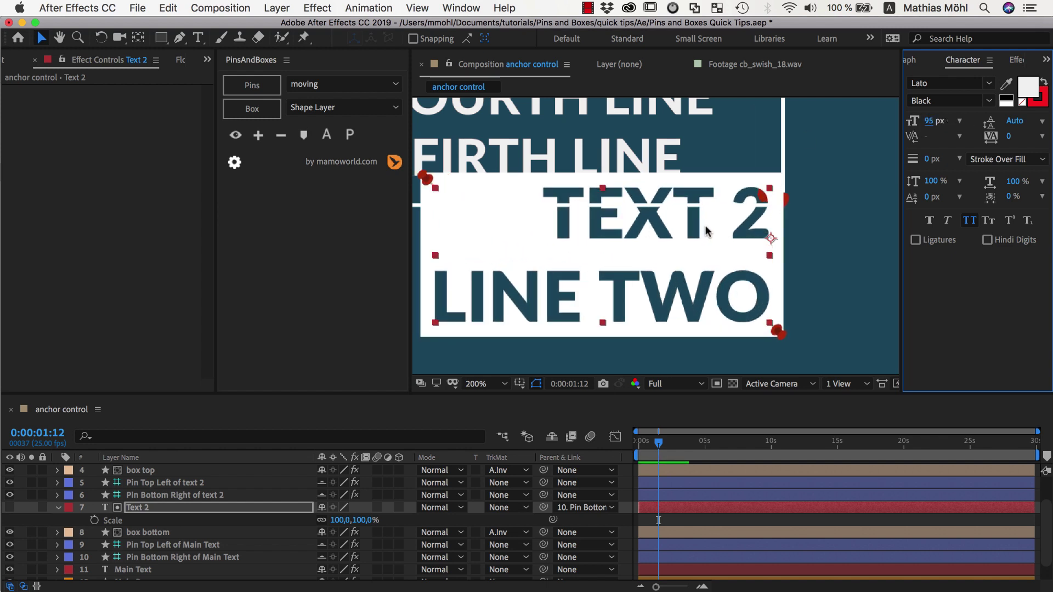
key("super+z")
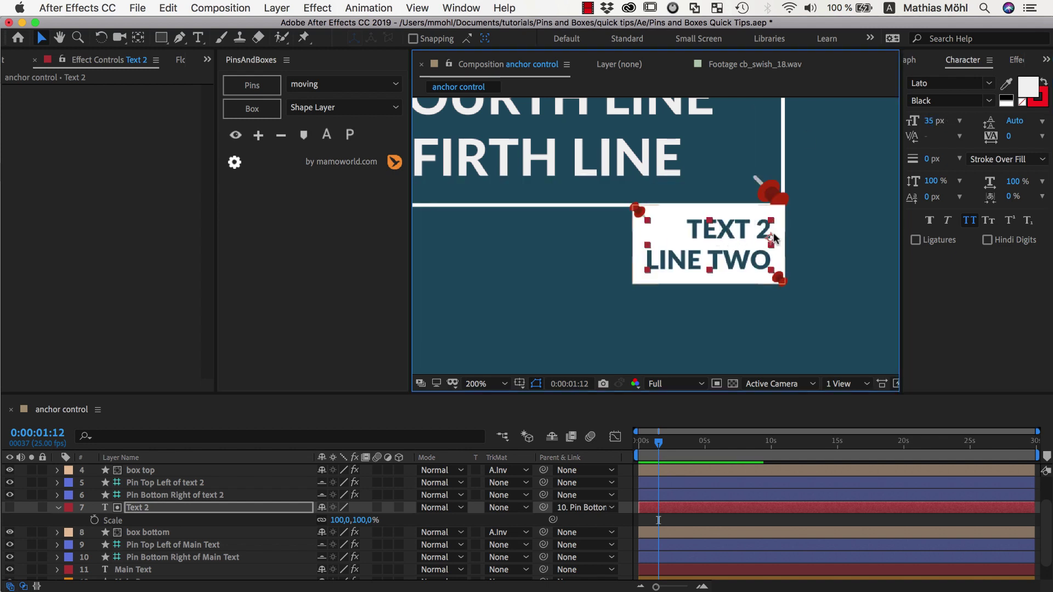
Step: Add anchor point controls to the TEXT 2 label and set the anchor's Location X to 100%
key("period")
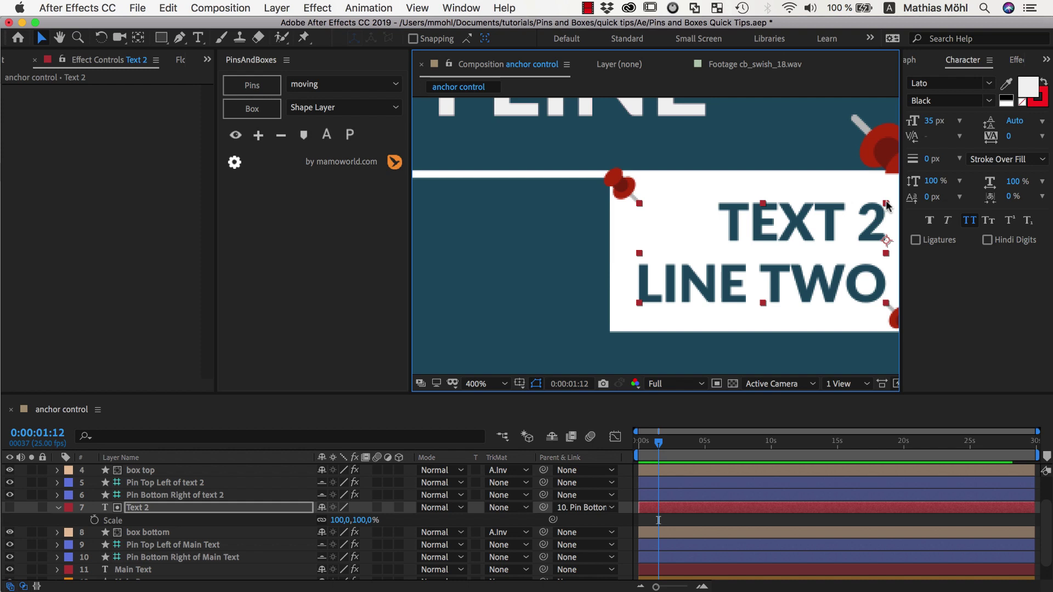
left_click(327, 136)
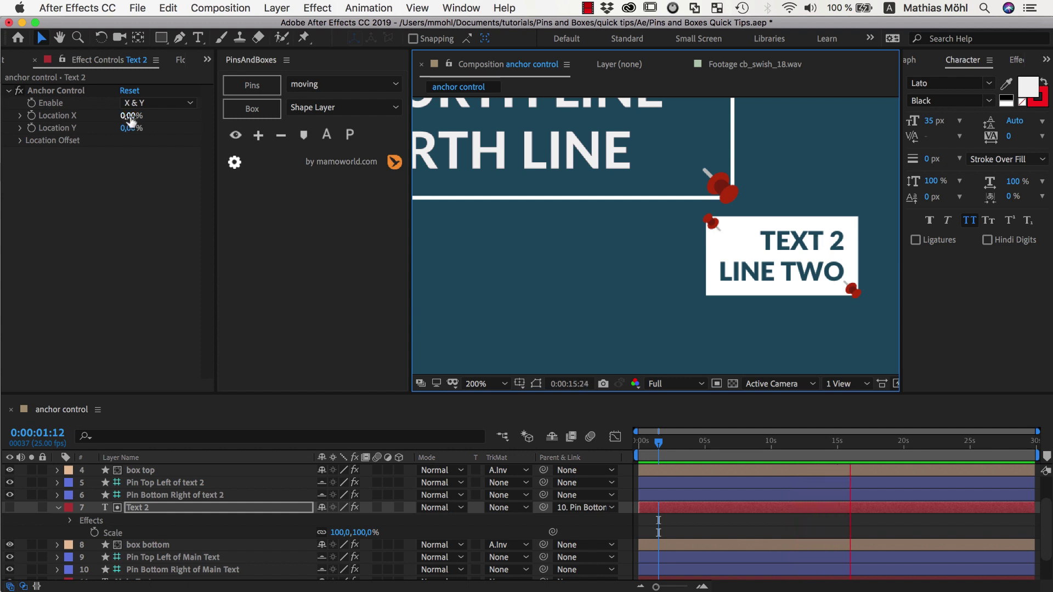
left_click_drag(131, 120, 220, 121)
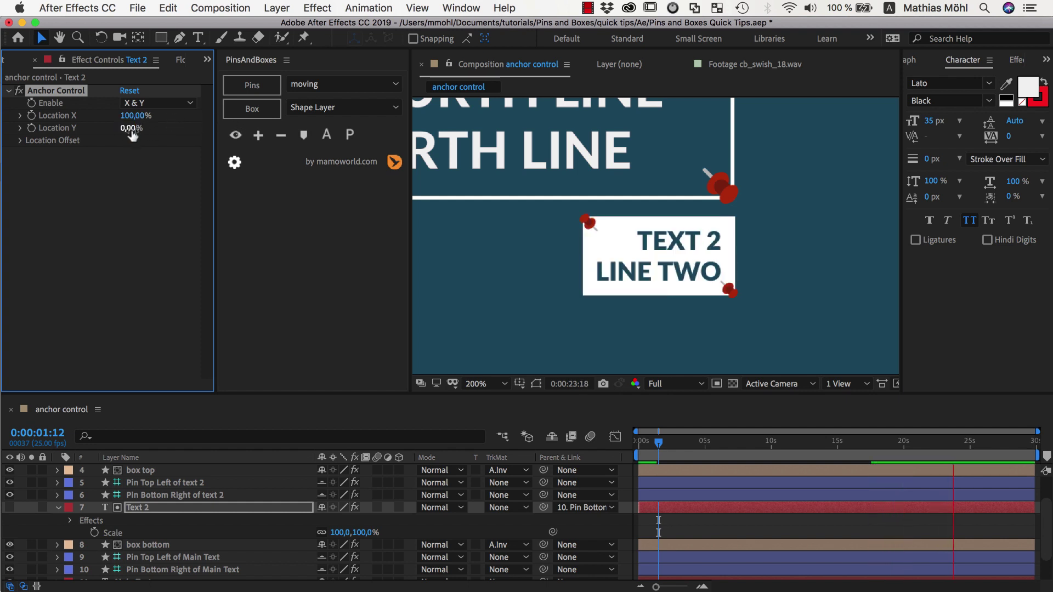
Step: Move the TEXT 2 label up until its box meets the bottom edge of the main box
left_click(657, 253)
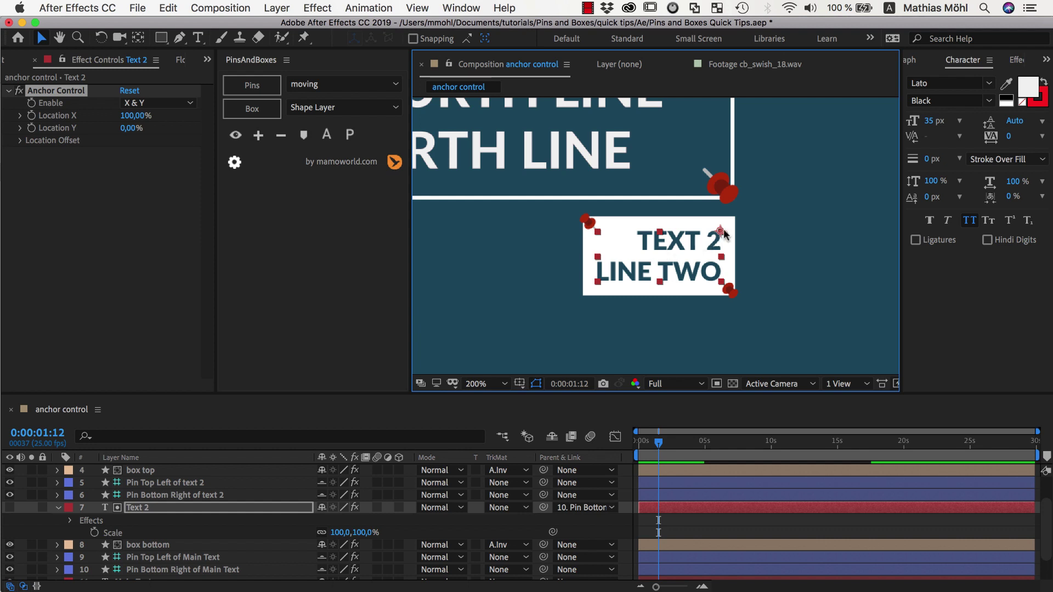
key("period")
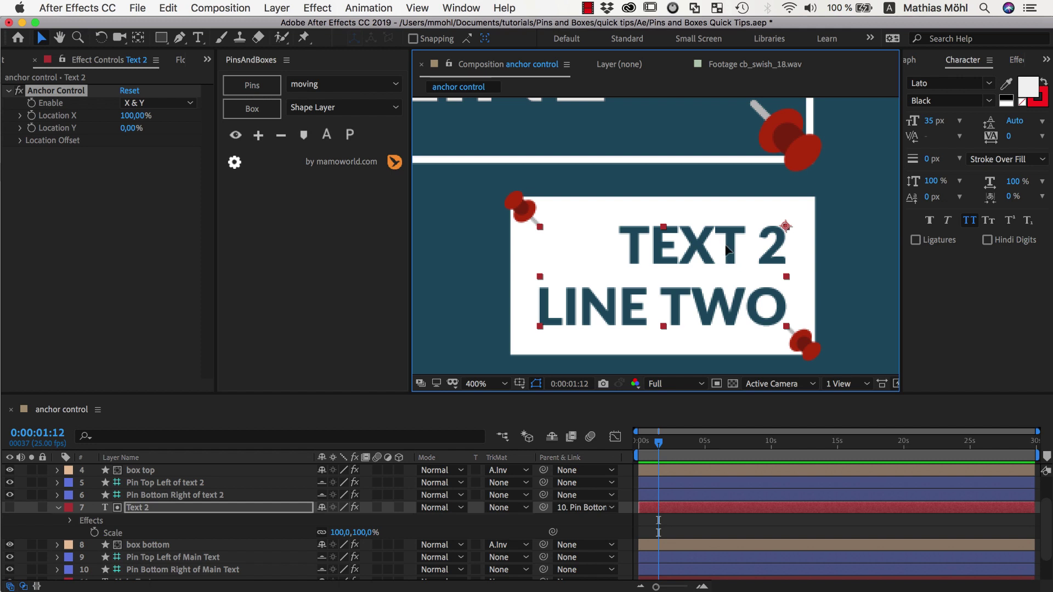
left_click_drag(726, 249, 730, 208)
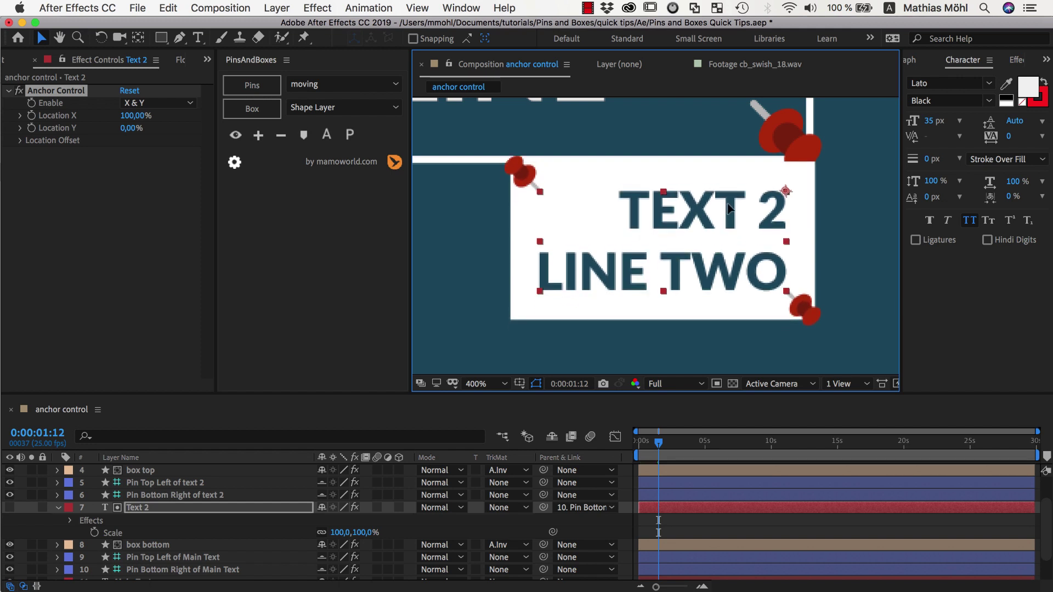
Step: Add "THREE" as a third line to the TEXT 2 label and set its font size to 38 px
double_click(714, 254)
key("End")
key("Return")
type("THREE")
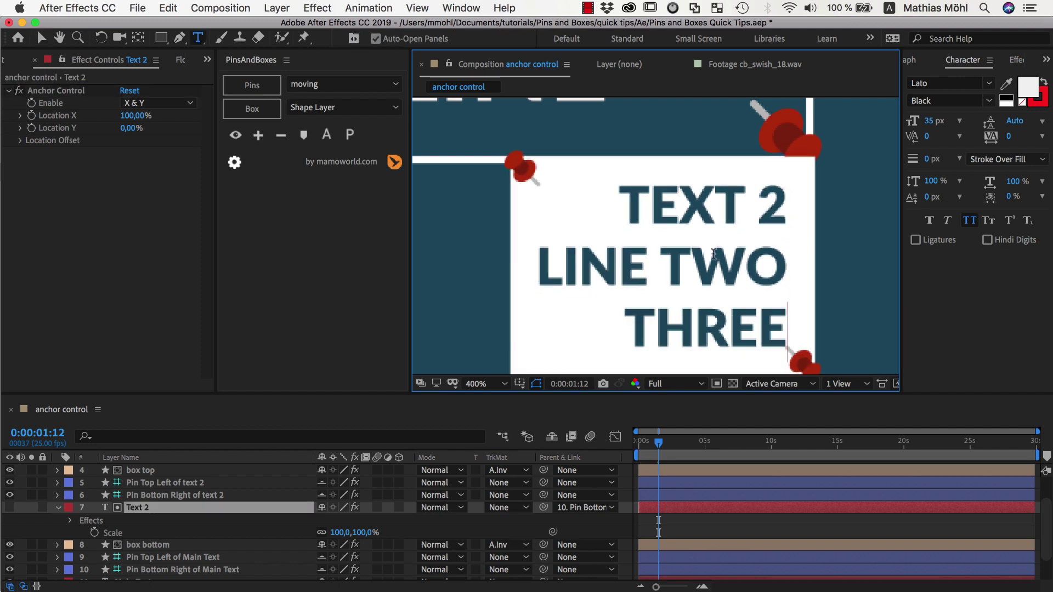
key("Escape")
key("comma")
key("v")
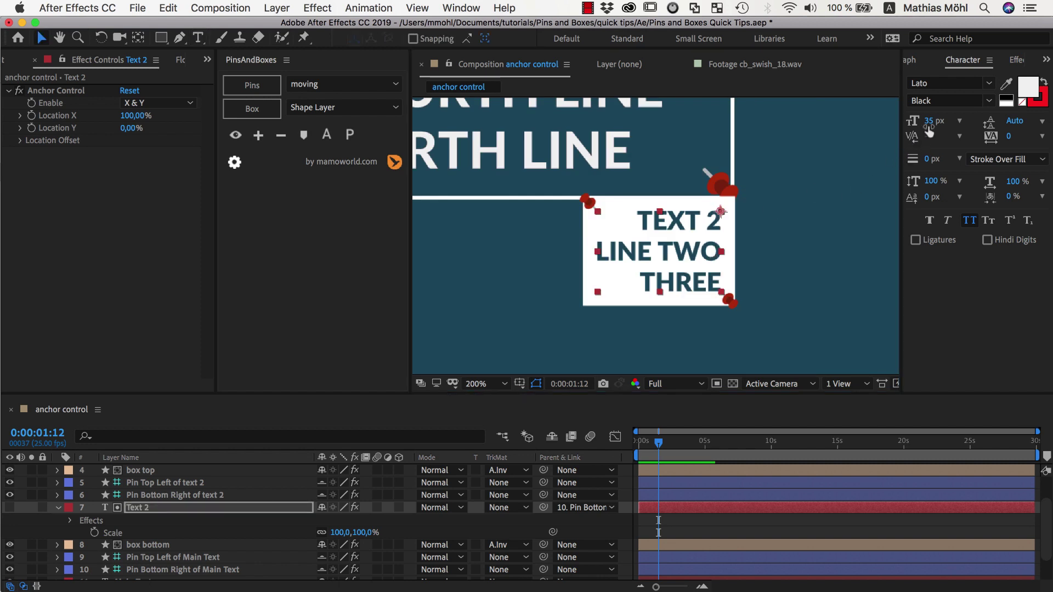
mouse_move(928, 128)
left_mouse_down()
mouse_move(957, 127)
mouse_move(939, 130)
left_mouse_up()
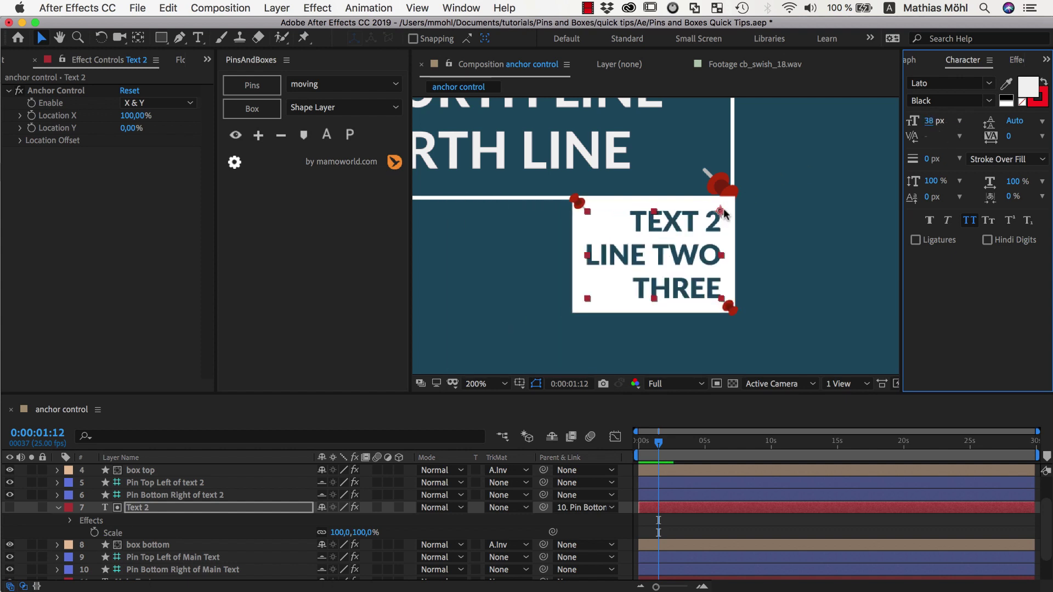
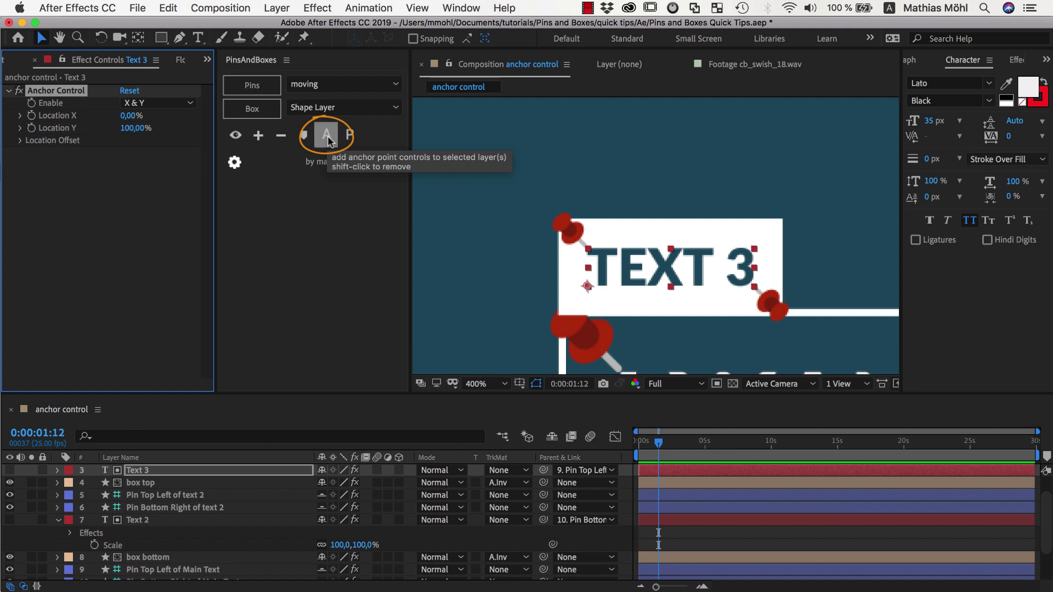
Step: Remove the anchor point controls from the left-aligned TEXT 3 label and hide the pins
left_click(328, 141, "shift")
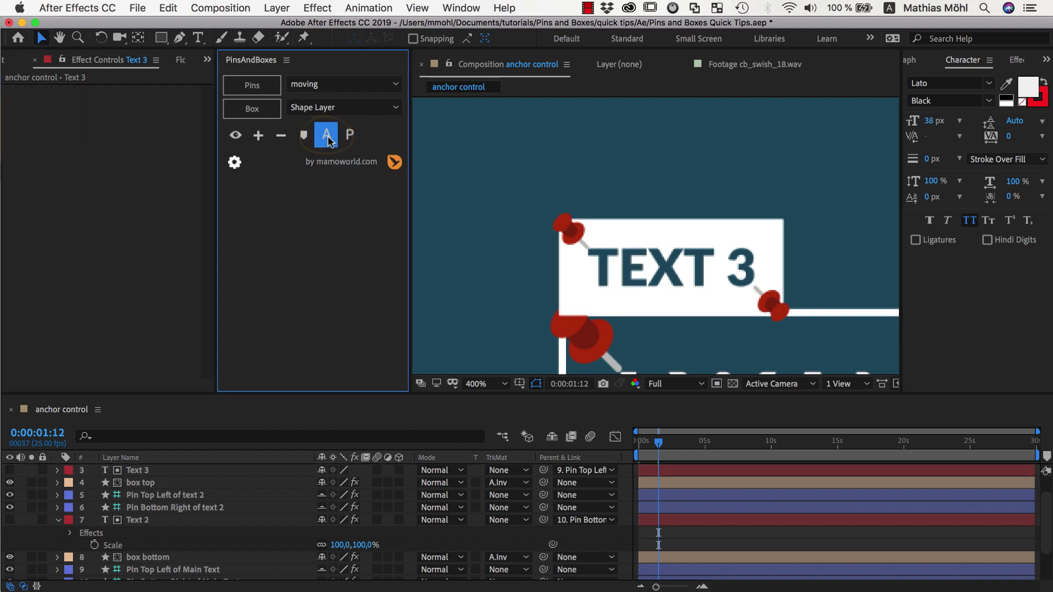
left_click(634, 269)
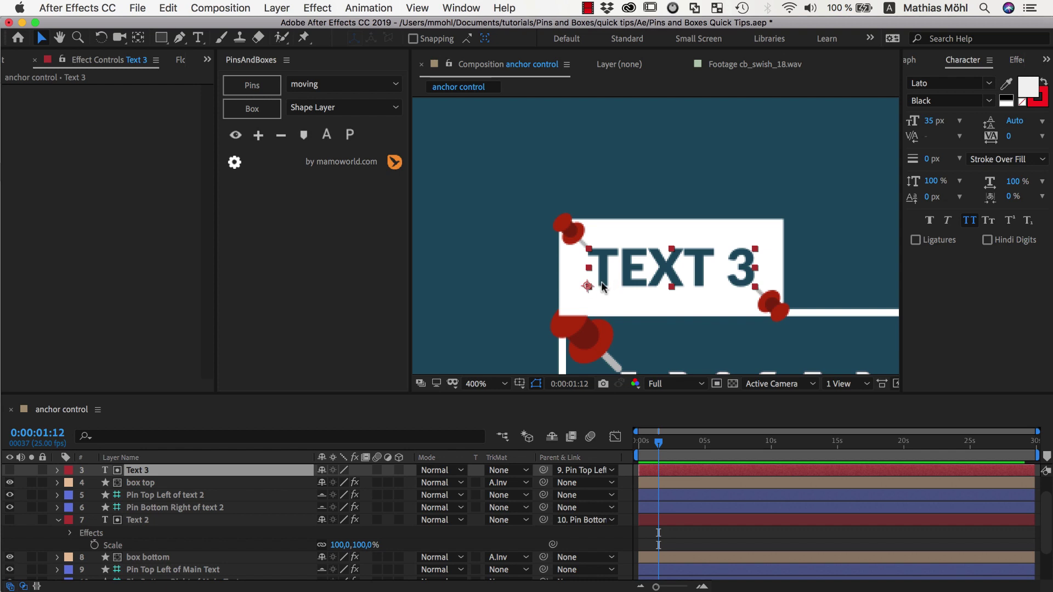
left_click(909, 61)
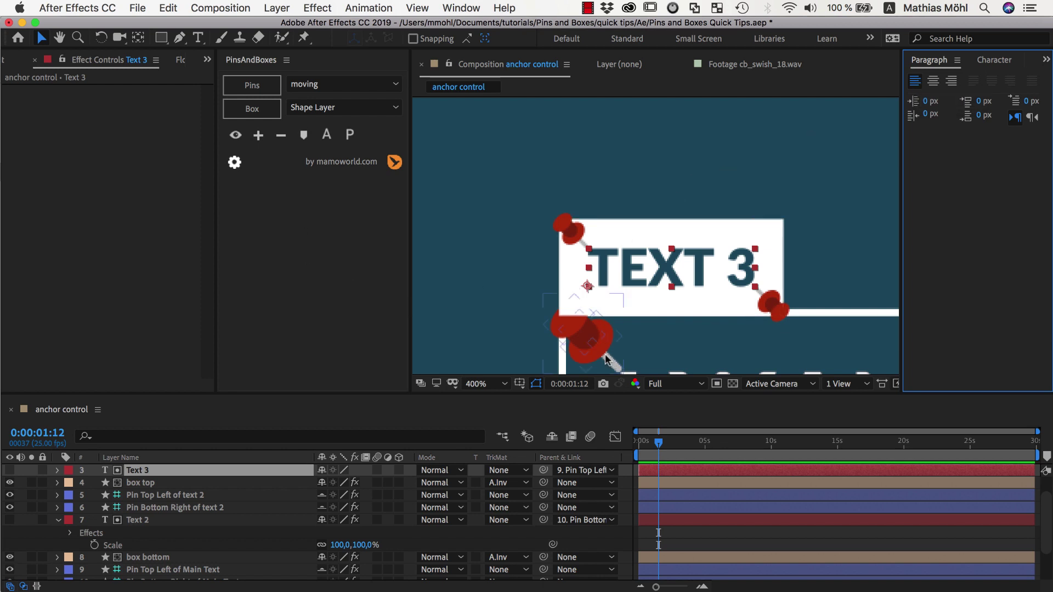
left_click(235, 135)
Step: Insert the letter "I" at the very beginning of the TEXT 3 label
key("period")
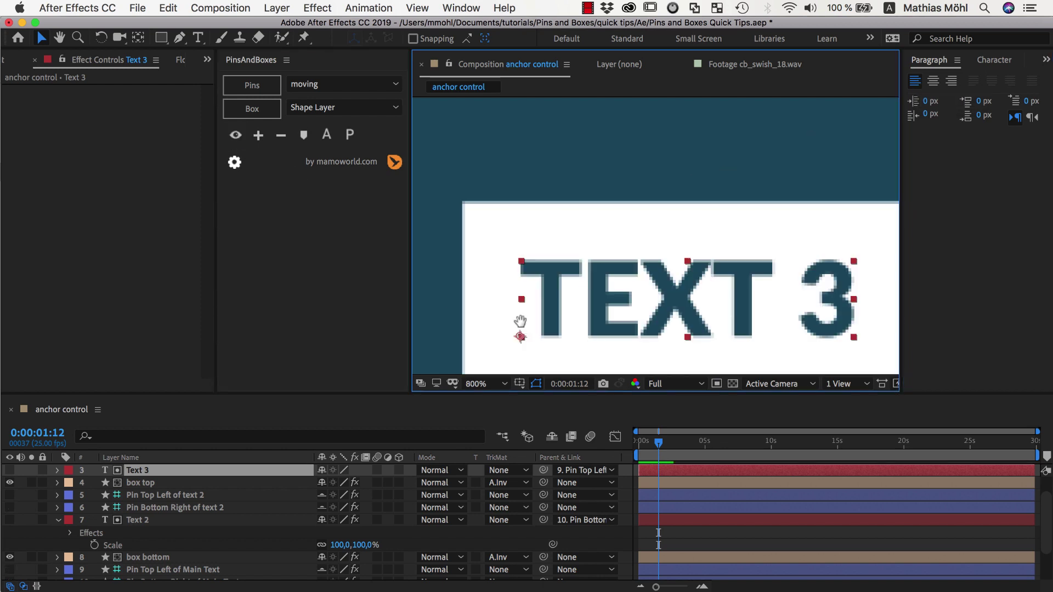
left_click_drag(520, 321, 529, 233)
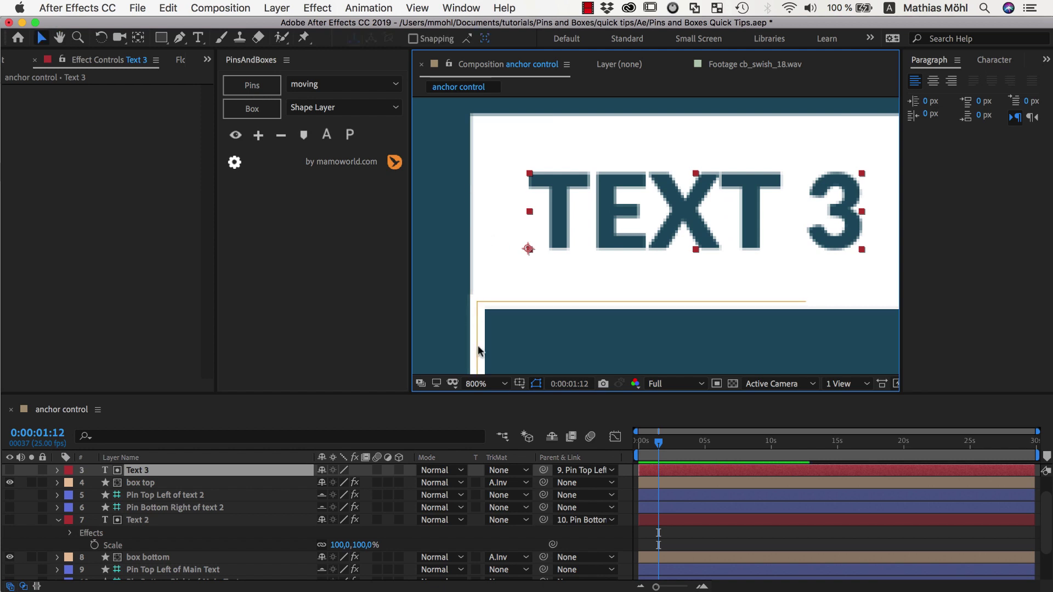
double_click(564, 216)
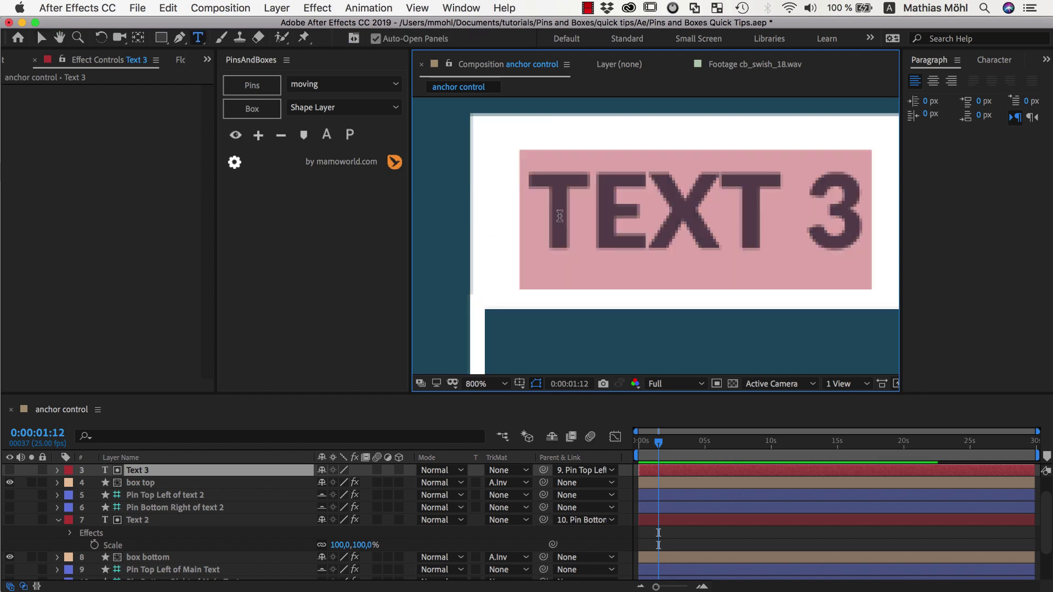
left_click(557, 220)
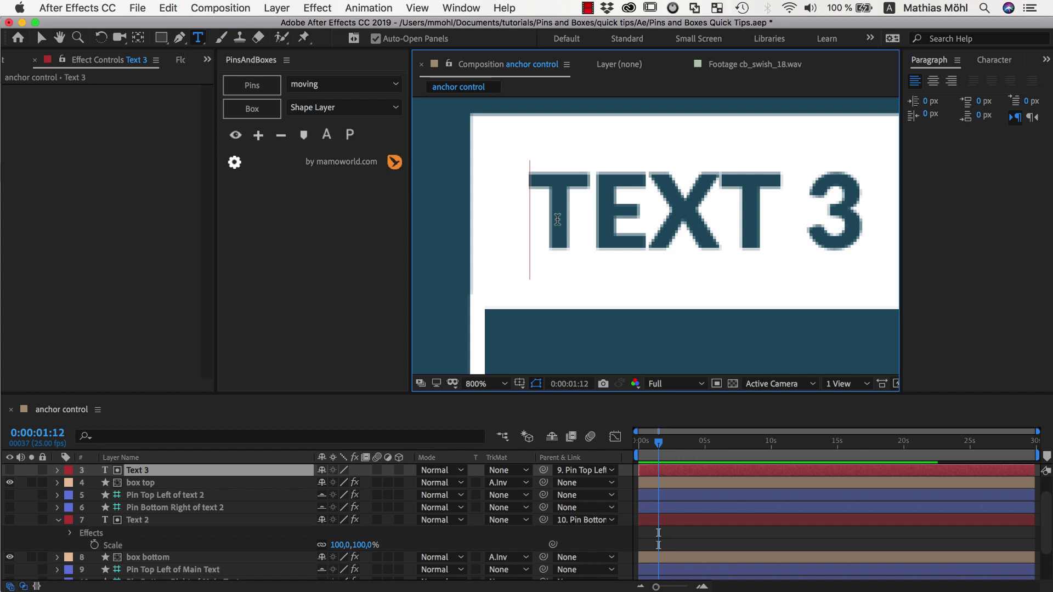
type("I")
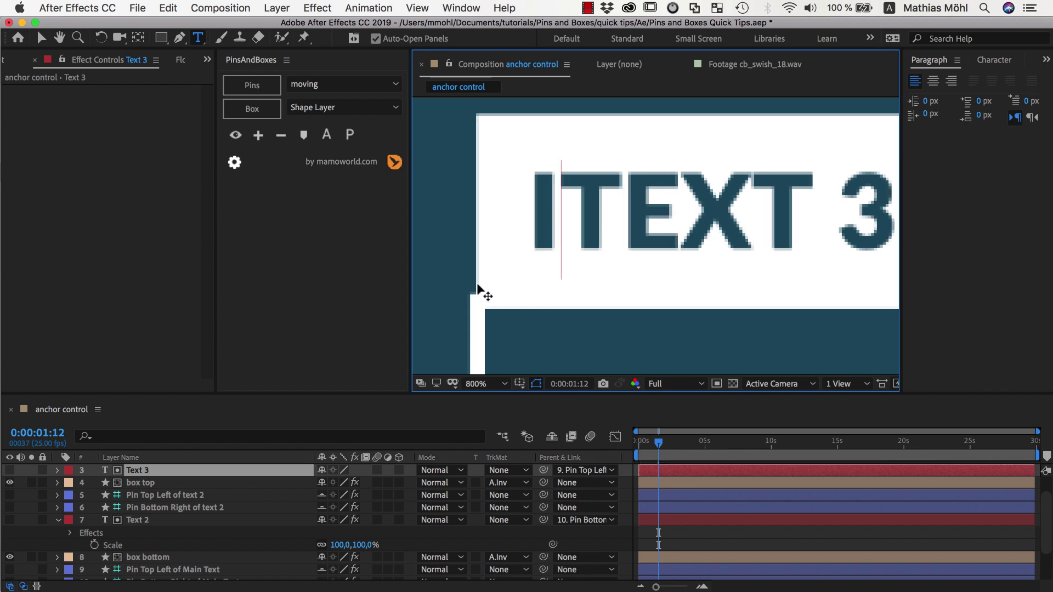
Step: Try a "W" in front of the "I" in the TEXT 3 label, delete it and finish editing the text
key("Left")
type("W")
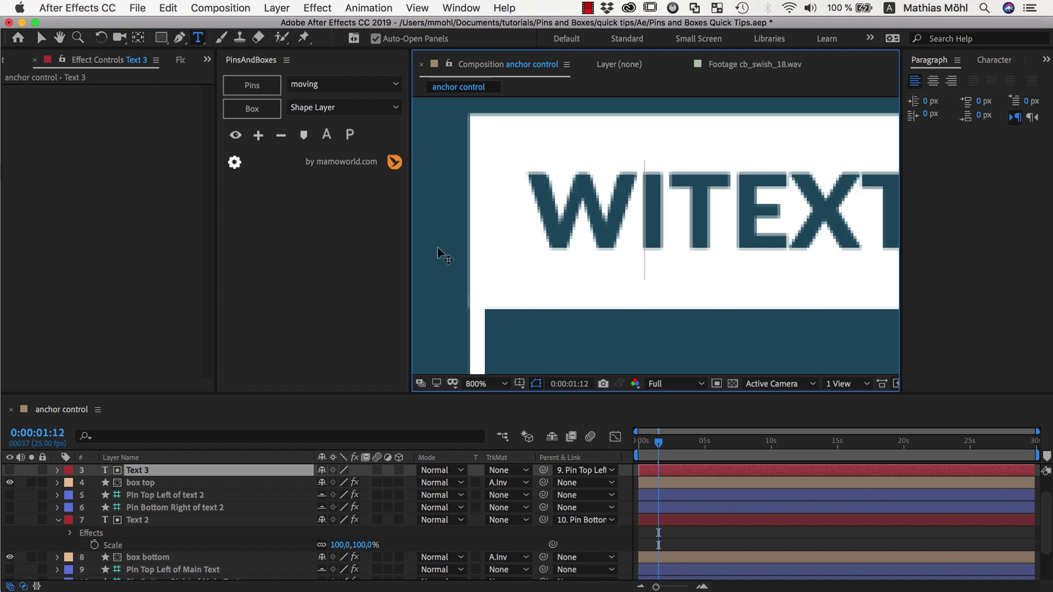
key("BackSpace")
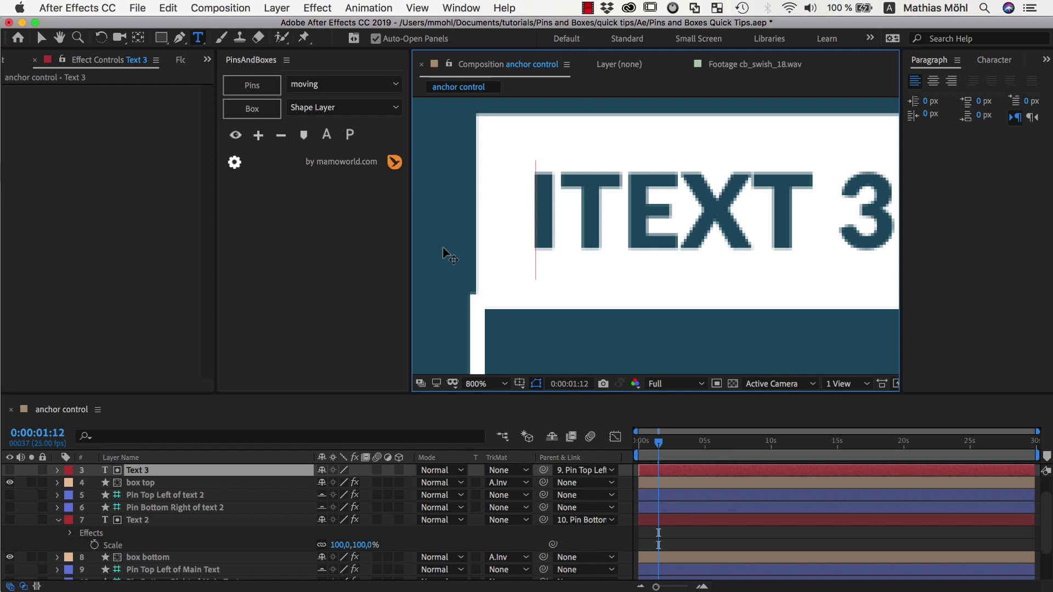
key("Right")
left_click(41, 38)
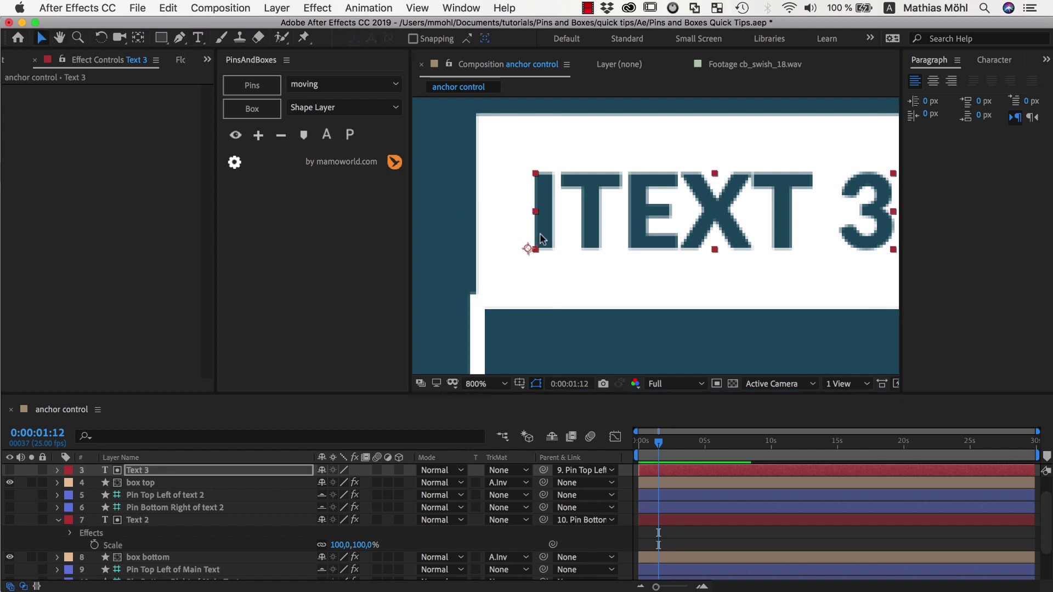
Step: Try a single "I" as the whole text of the TEXT 3 label, and undo the text edits
scroll(540, 233, "up", 2)
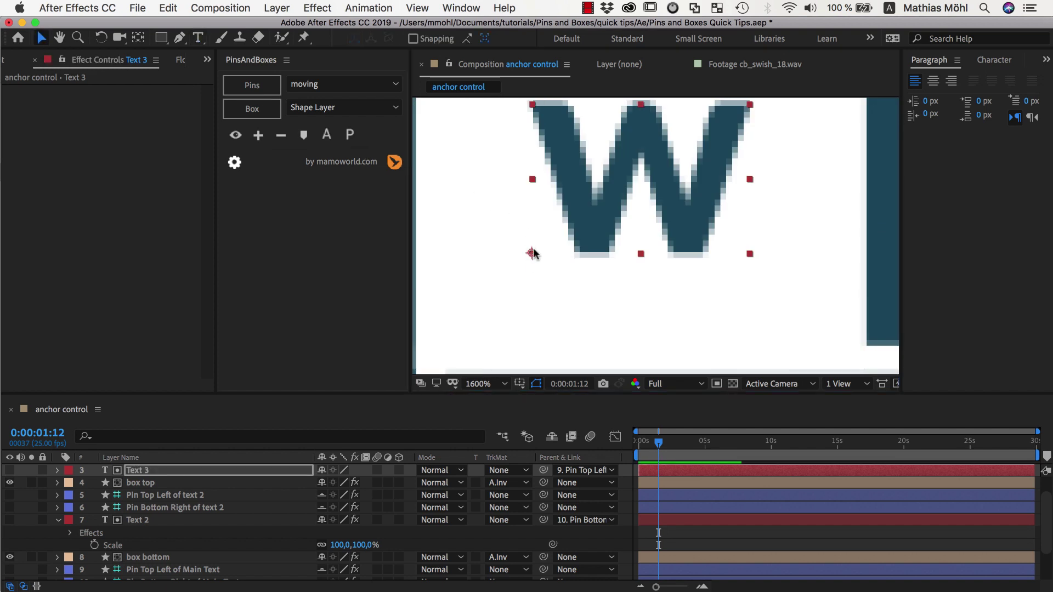
double_click(566, 207)
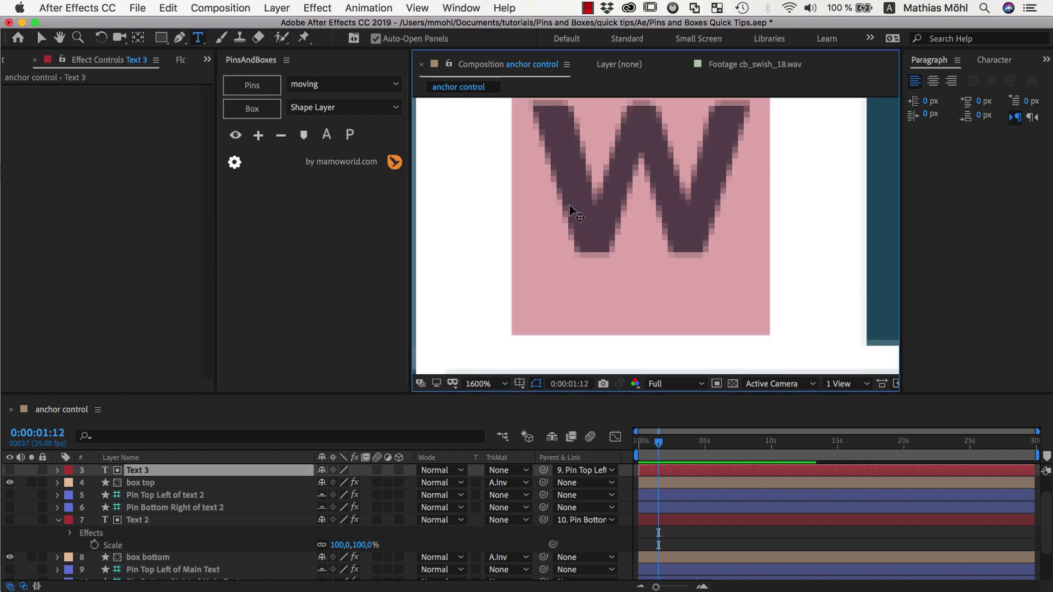
key("BackSpace")
key("Escape")
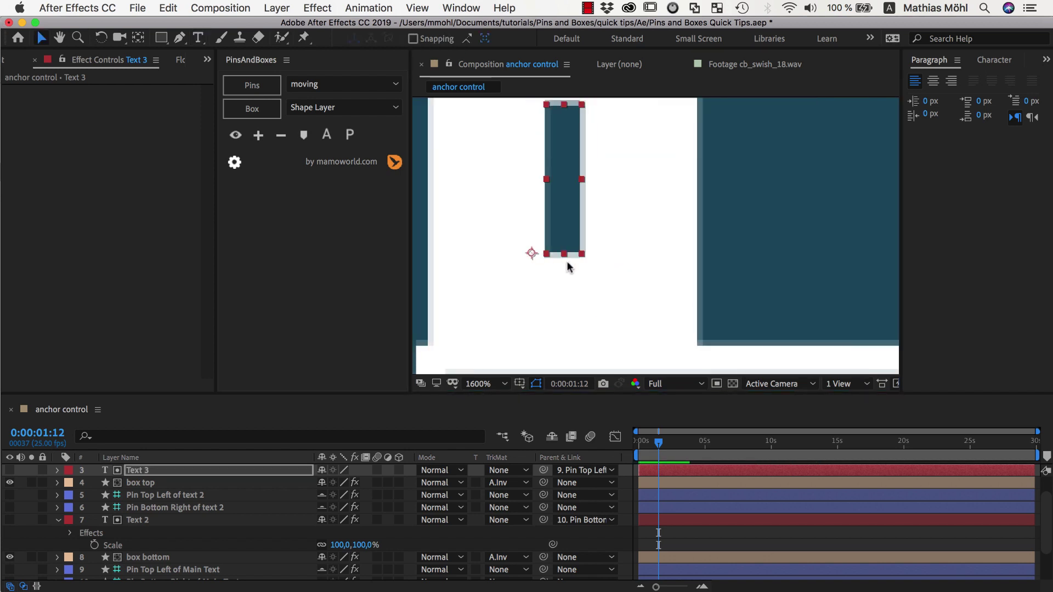
key("comma")
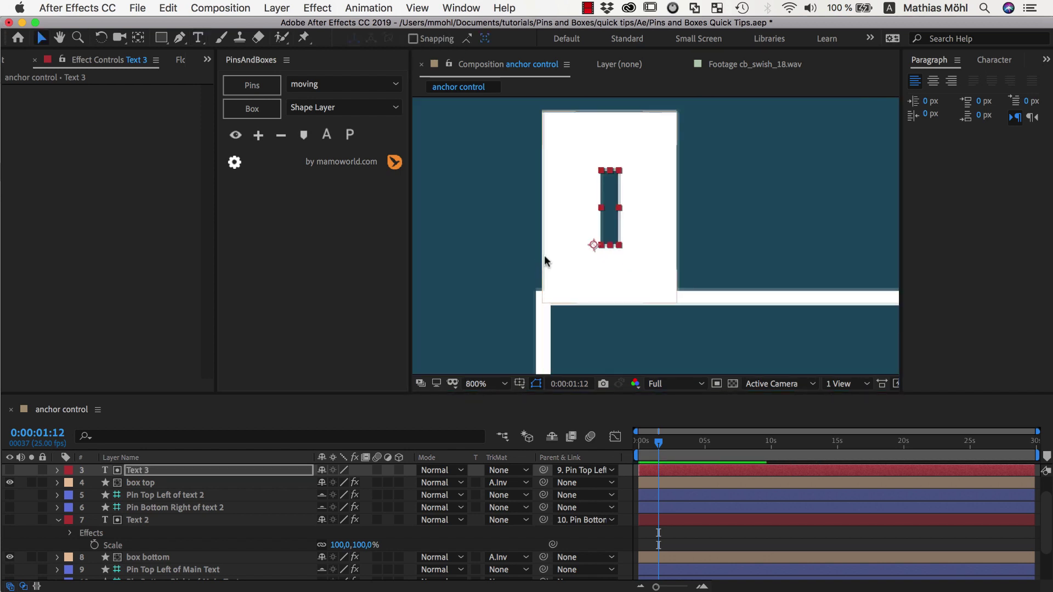
key("super+z")
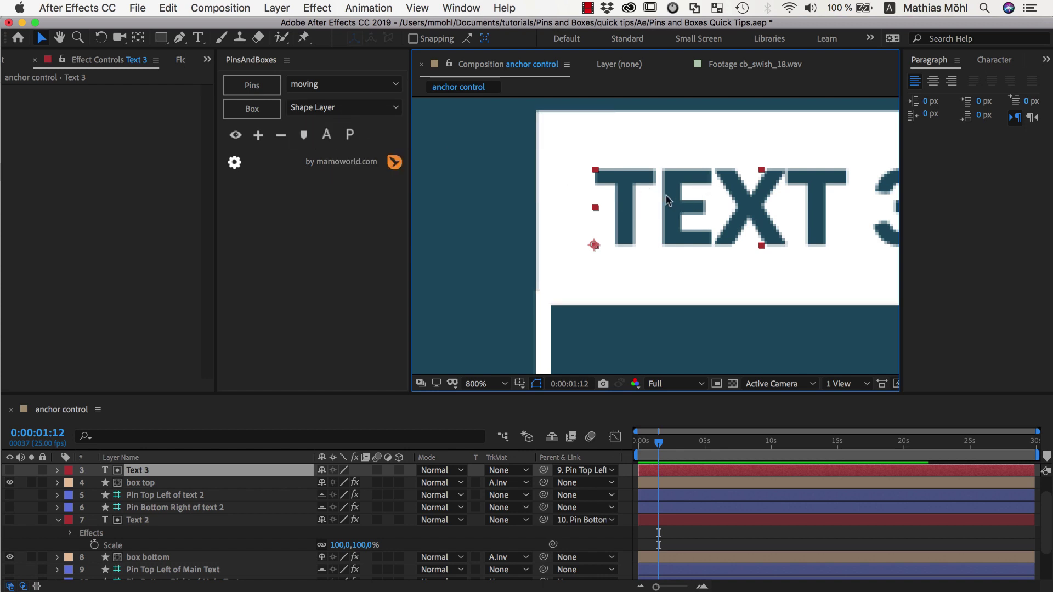
Step: Add an anchor point control to the TEXT 3 label and set its Location Y to 100%
left_click(326, 137)
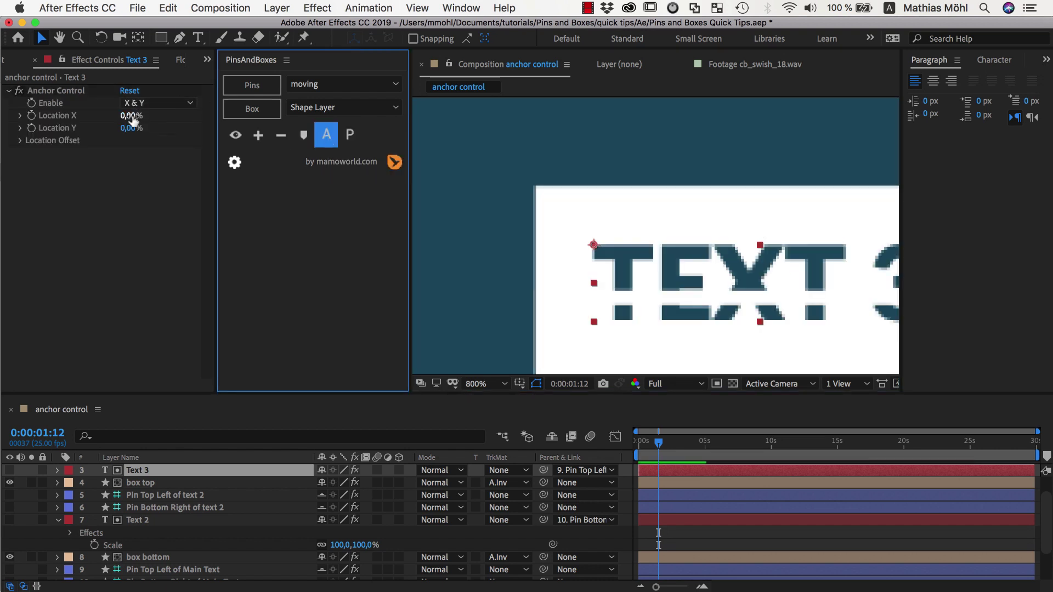
left_click_drag(131, 128, 320, 137)
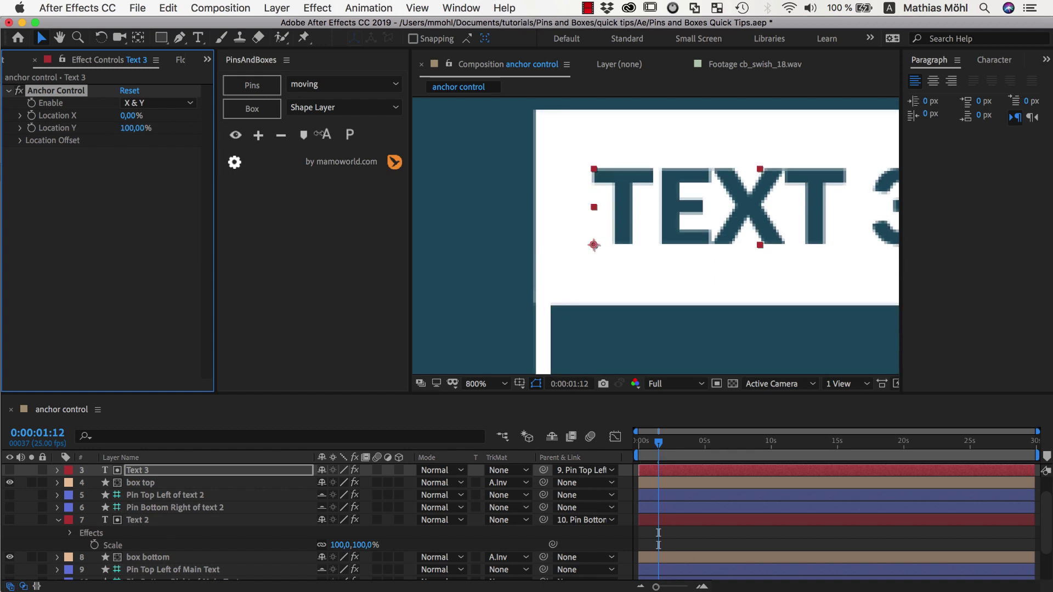
left_click(170, 206)
Step: Replace the TEXT 3 label's text with single letters, trying "W" and "A" and ending with "I"
double_click(625, 215)
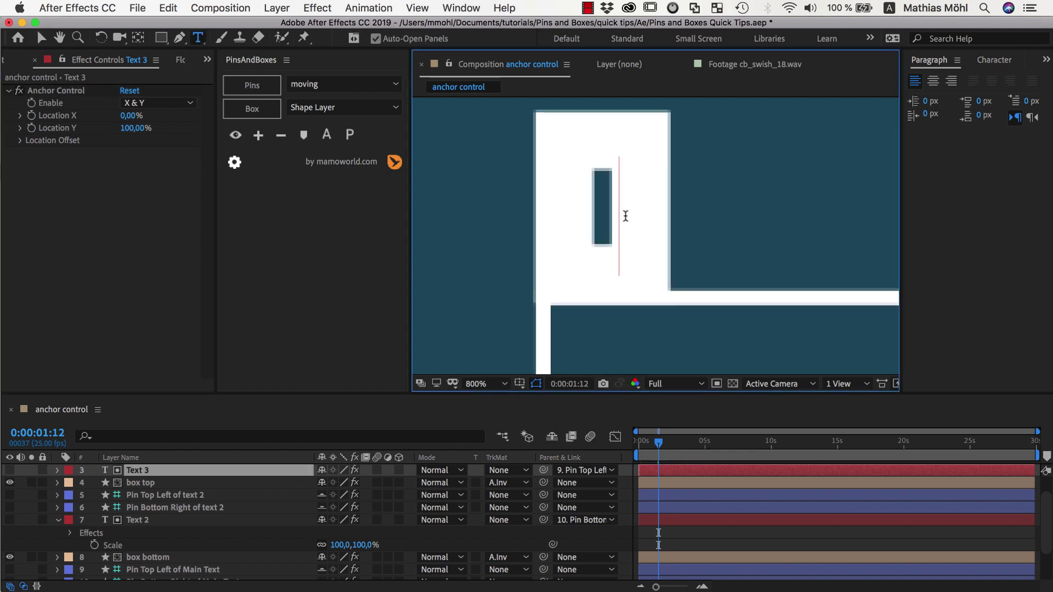
key("BackSpace")
type("W")
key("BackSpace")
type("A")
key("shift+Left")
type("I")
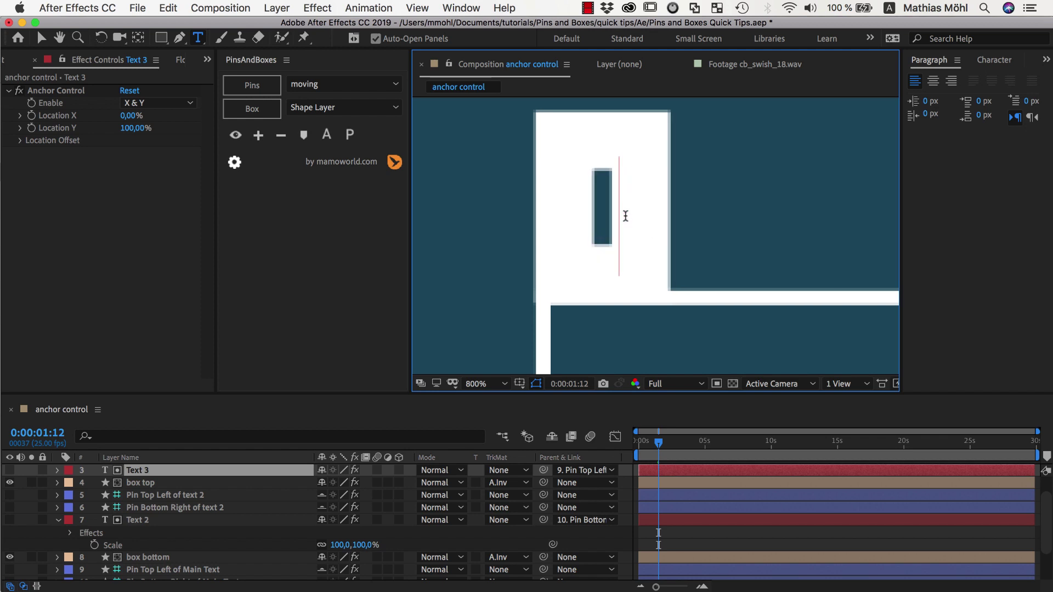